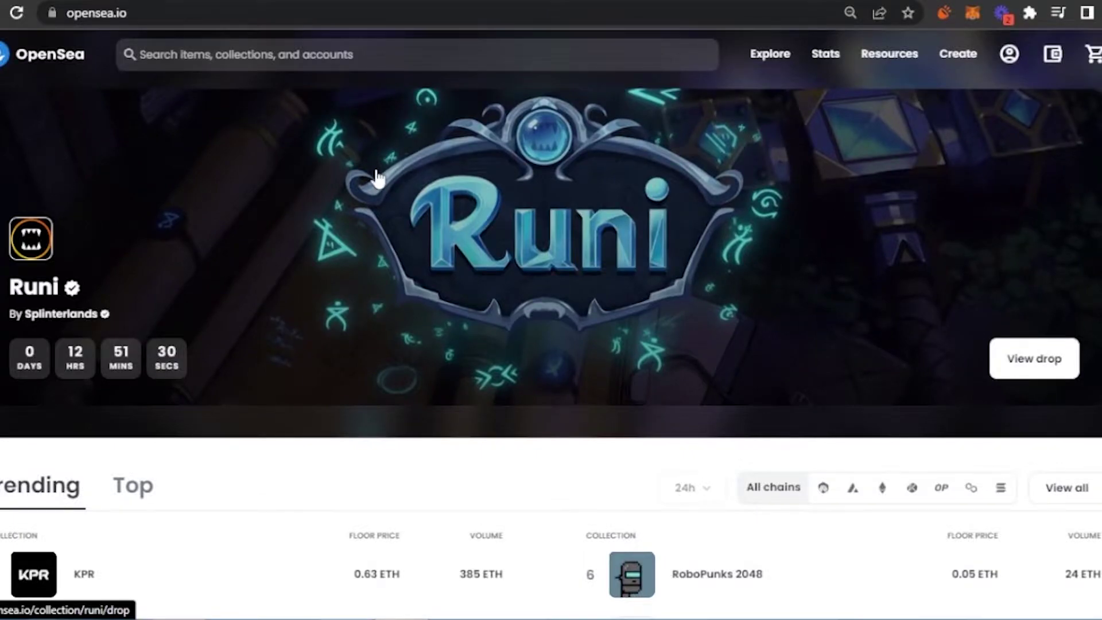
- Survey the OpenSea home page, from the featured Runi drop and trending collections to the category tiles and footer
{"action": "left_click", "coordinate": [377, 179]}
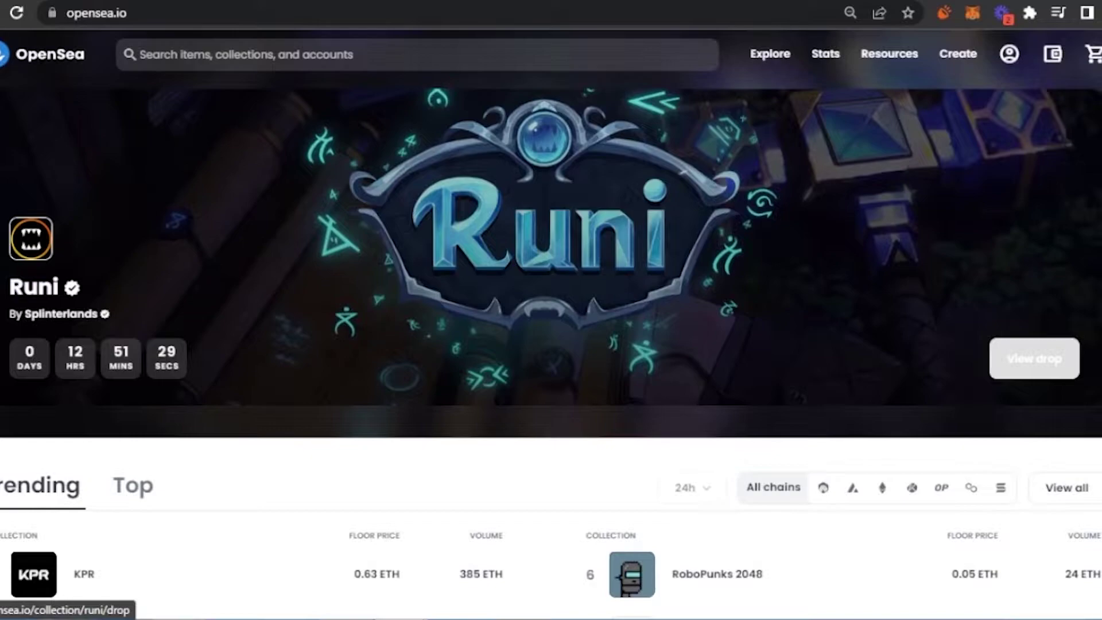
{"action": "scroll", "coordinate": [551, 287], "scroll_direction": "down", "scroll_amount": 5}
{"action": "scroll", "coordinate": [552, 310], "scroll_direction": "down", "scroll_amount": 8}
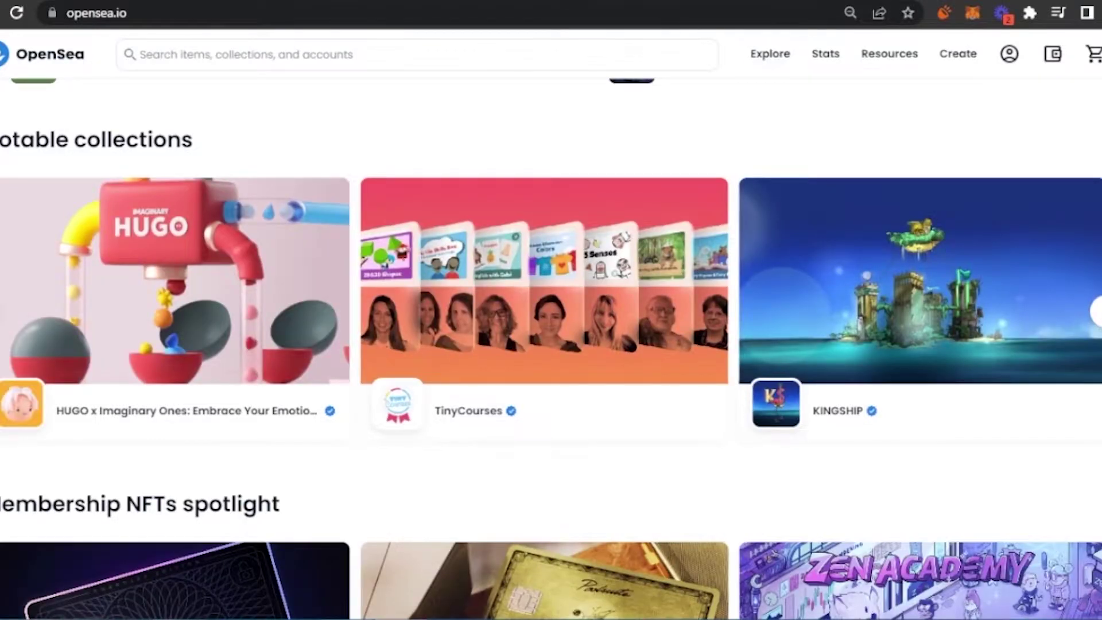
{"action": "scroll", "coordinate": [551, 345], "scroll_direction": "down", "scroll_amount": 2}
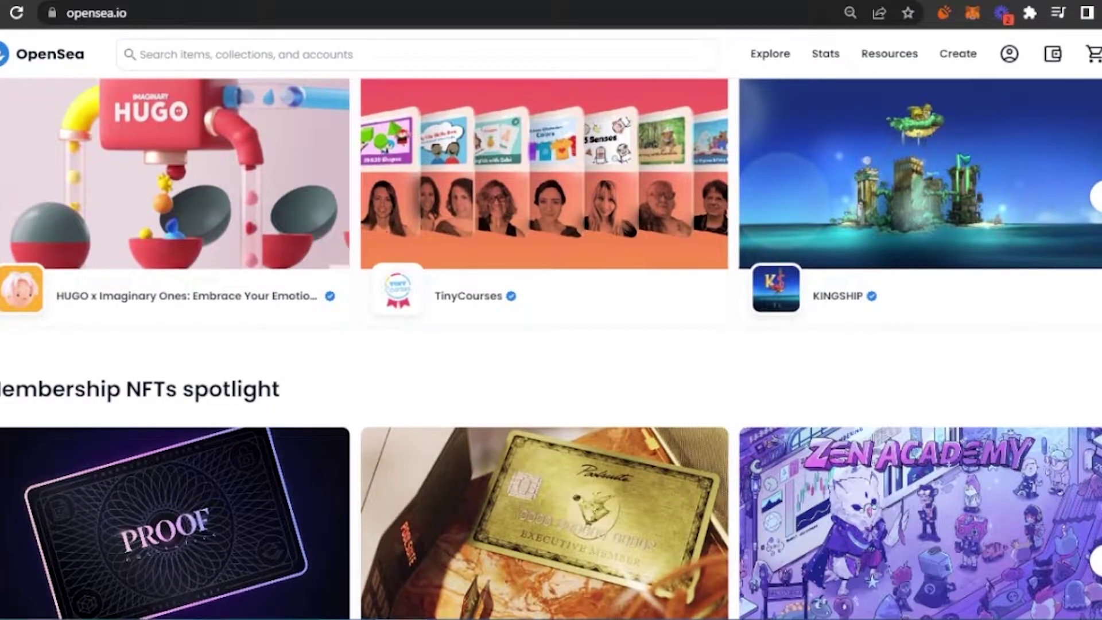
{"action": "scroll", "coordinate": [551, 345], "scroll_direction": "up", "scroll_amount": 9}
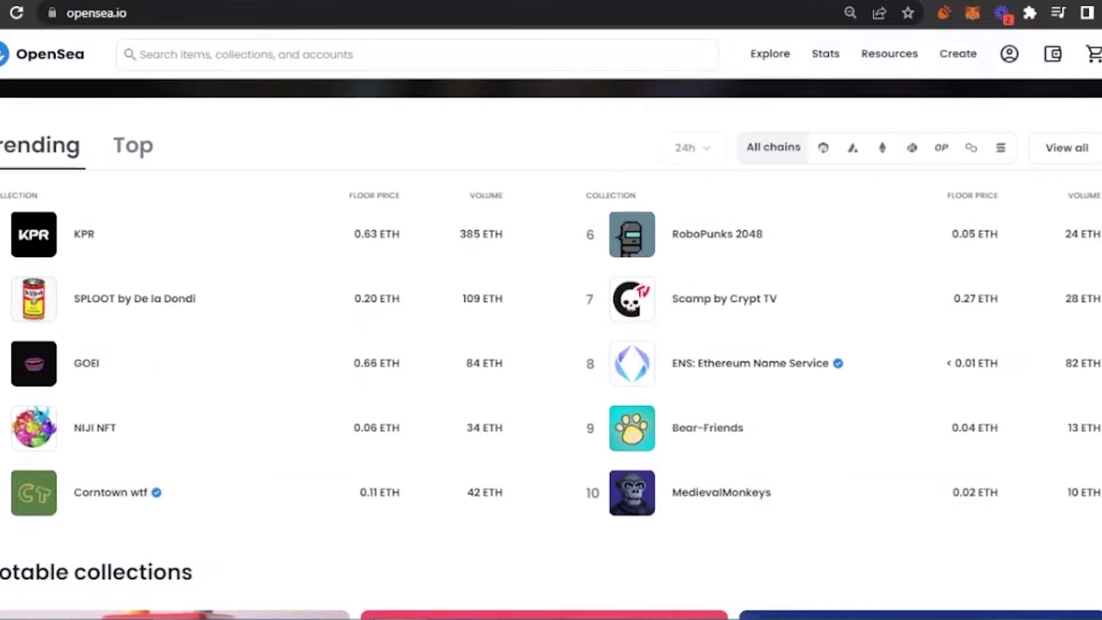
{"action": "scroll", "coordinate": [552, 344], "scroll_direction": "down", "scroll_amount": 1}
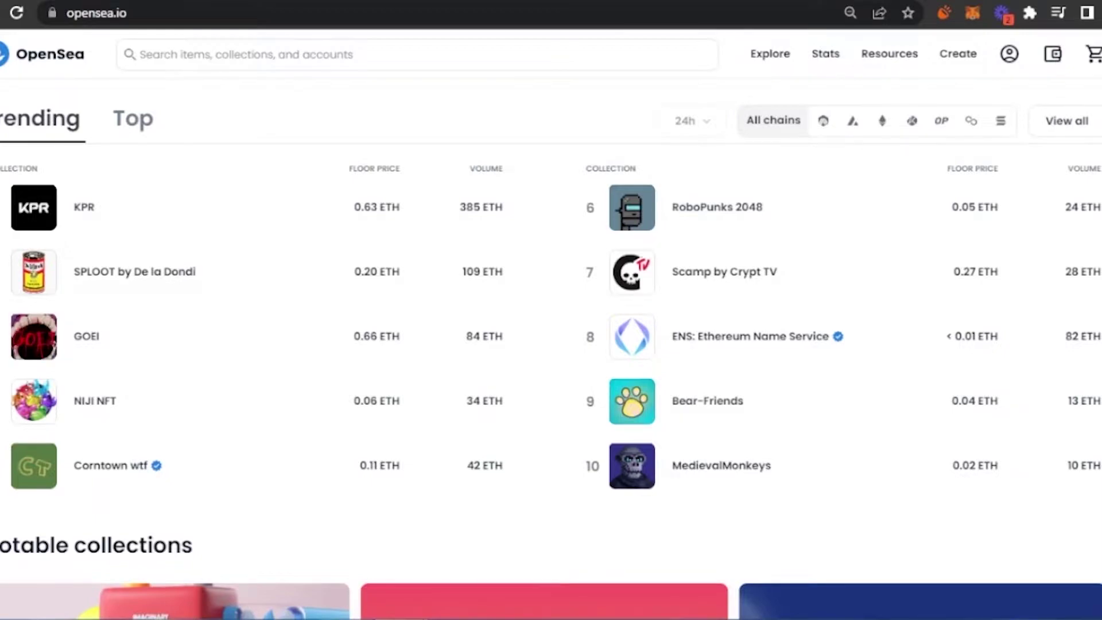
{"action": "scroll", "coordinate": [552, 345], "scroll_direction": "down", "scroll_amount": 8}
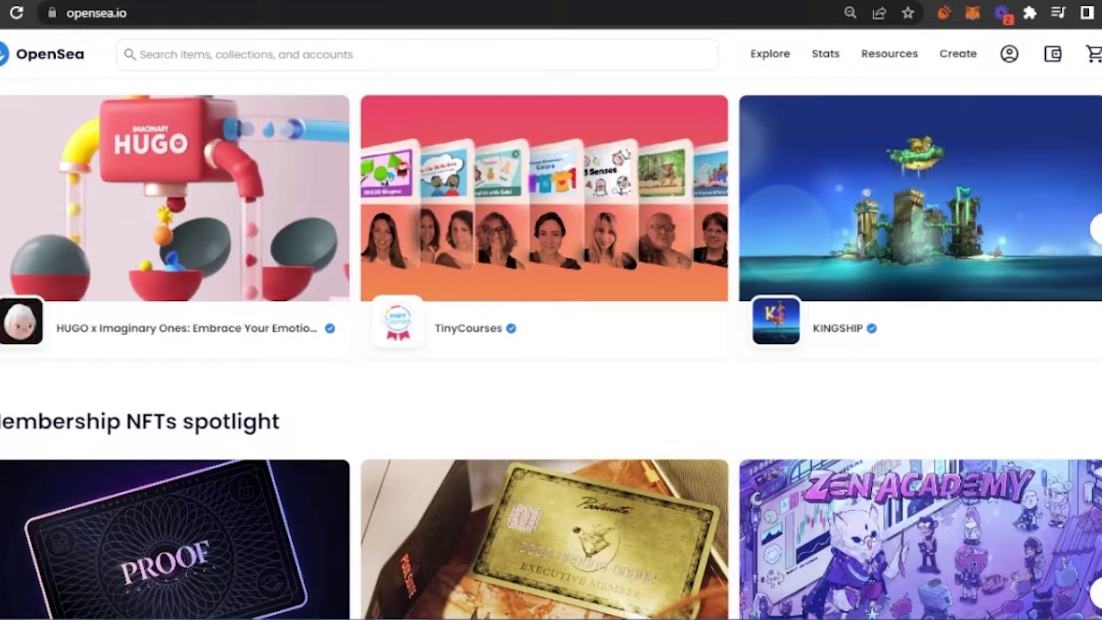
{"action": "scroll", "coordinate": [551, 345], "scroll_direction": "down", "scroll_amount": 15}
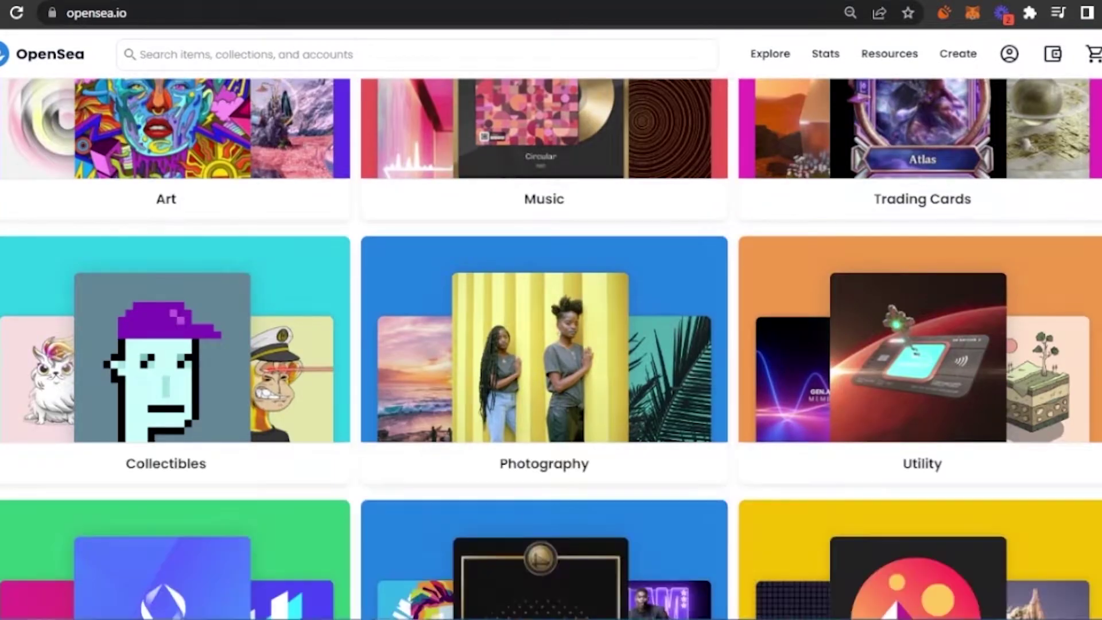
{"action": "scroll", "coordinate": [551, 345], "scroll_direction": "up", "scroll_amount": 3}
{"action": "scroll", "coordinate": [551, 344], "scroll_direction": "down", "scroll_amount": 14}
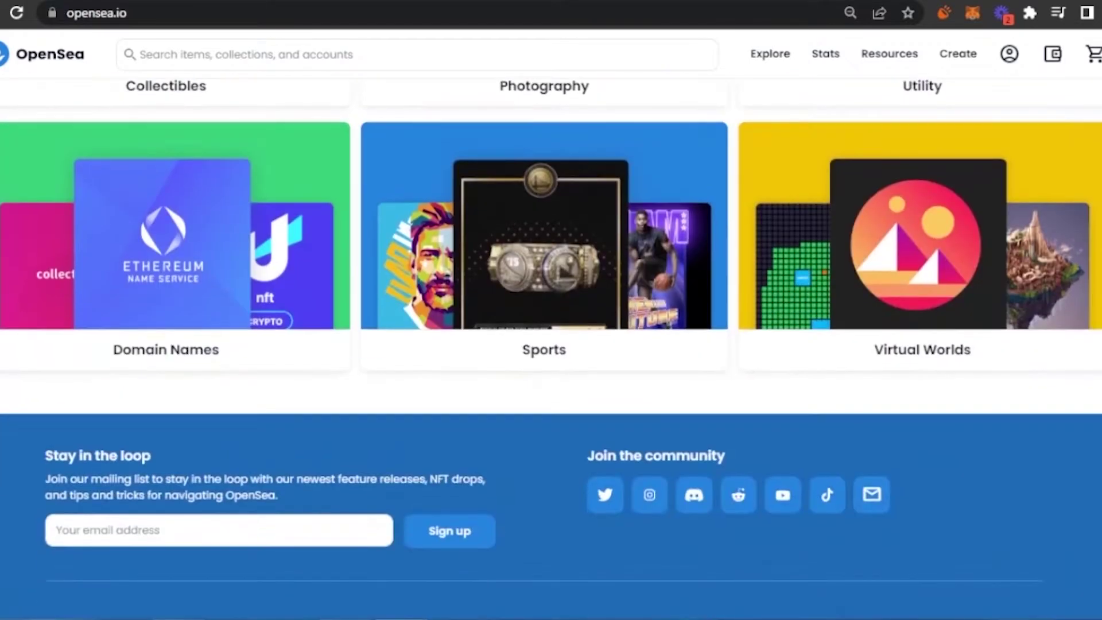
{"action": "scroll", "coordinate": [551, 345], "scroll_direction": "up", "scroll_amount": 16}
{"action": "scroll", "coordinate": [551, 345], "scroll_direction": "down", "scroll_amount": 5}
{"action": "scroll", "coordinate": [551, 344], "scroll_direction": "up", "scroll_amount": 8}
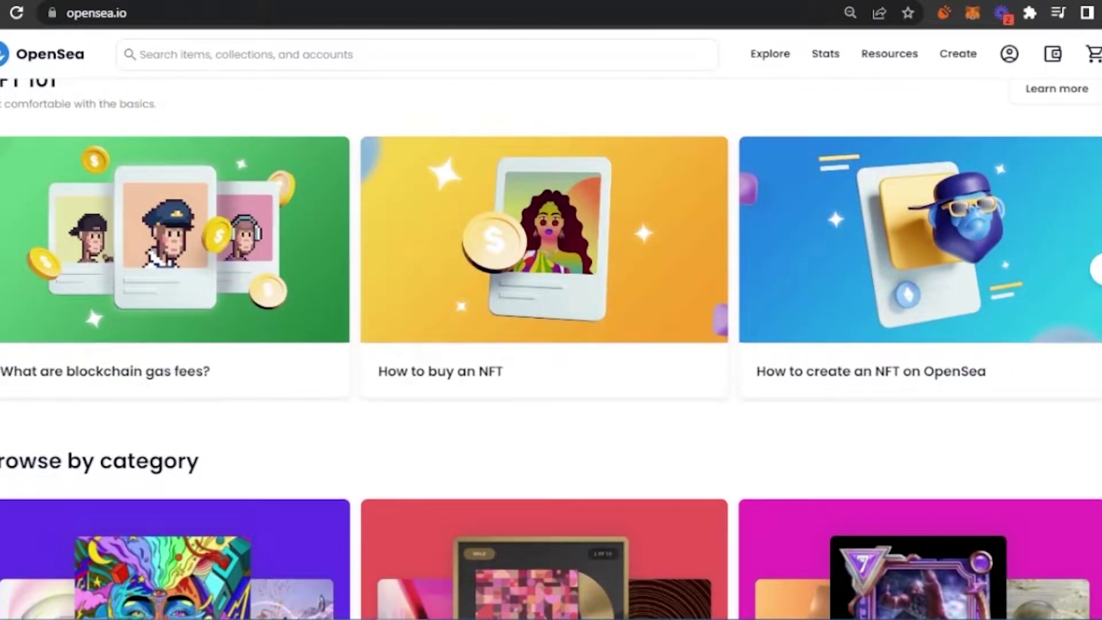
{"action": "scroll", "coordinate": [551, 344], "scroll_direction": "up", "scroll_amount": 20}
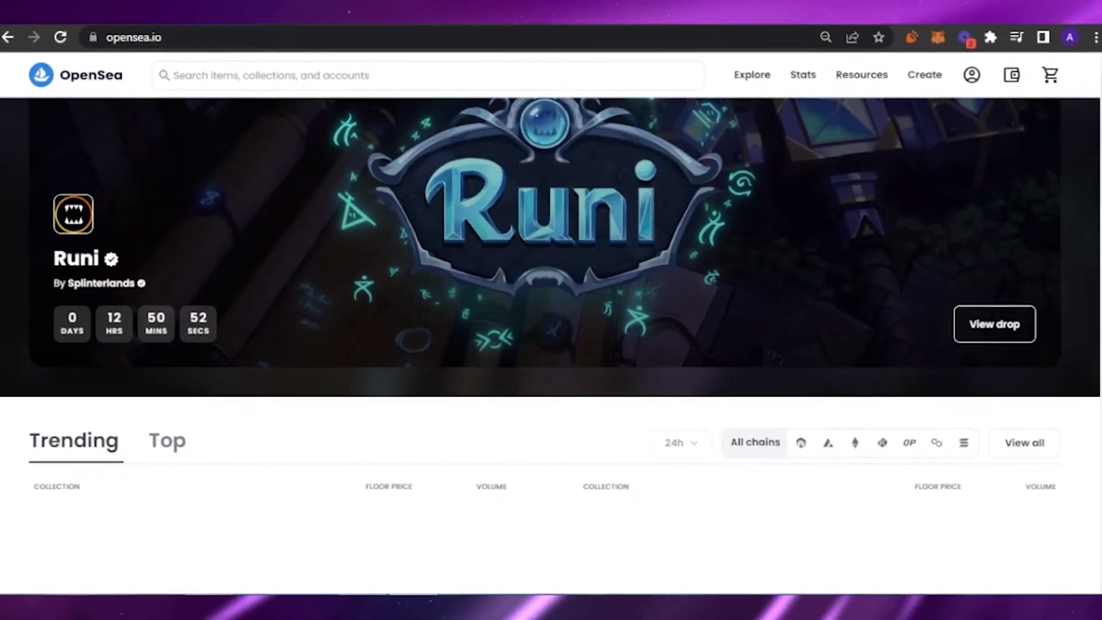
- Examine the notable collections, the membership NFTs spotlight and the NFT 101 guides on the home page
{"action": "scroll", "coordinate": [551, 344], "scroll_direction": "down", "scroll_amount": 5}
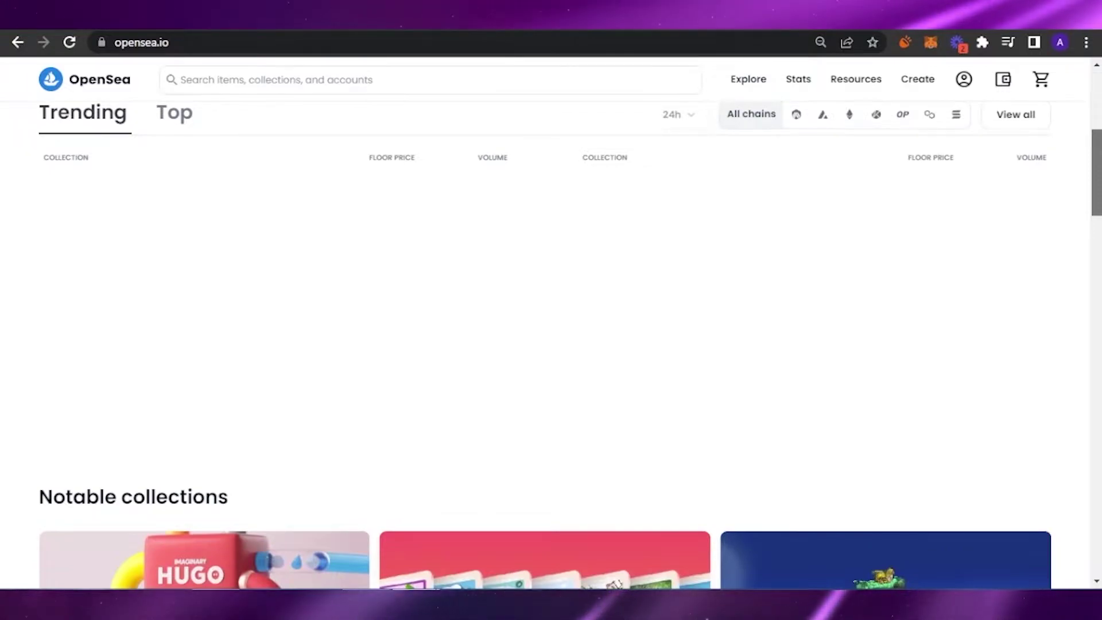
{"action": "scroll", "coordinate": [550, 344], "scroll_direction": "down", "scroll_amount": 6}
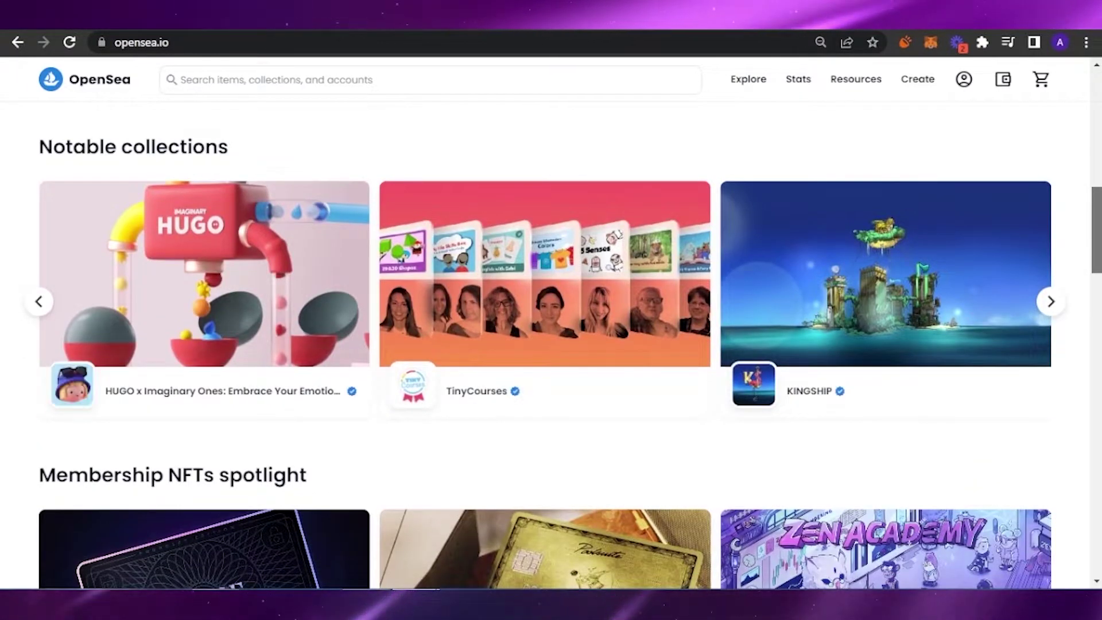
{"action": "scroll", "coordinate": [551, 345], "scroll_direction": "down", "scroll_amount": 1}
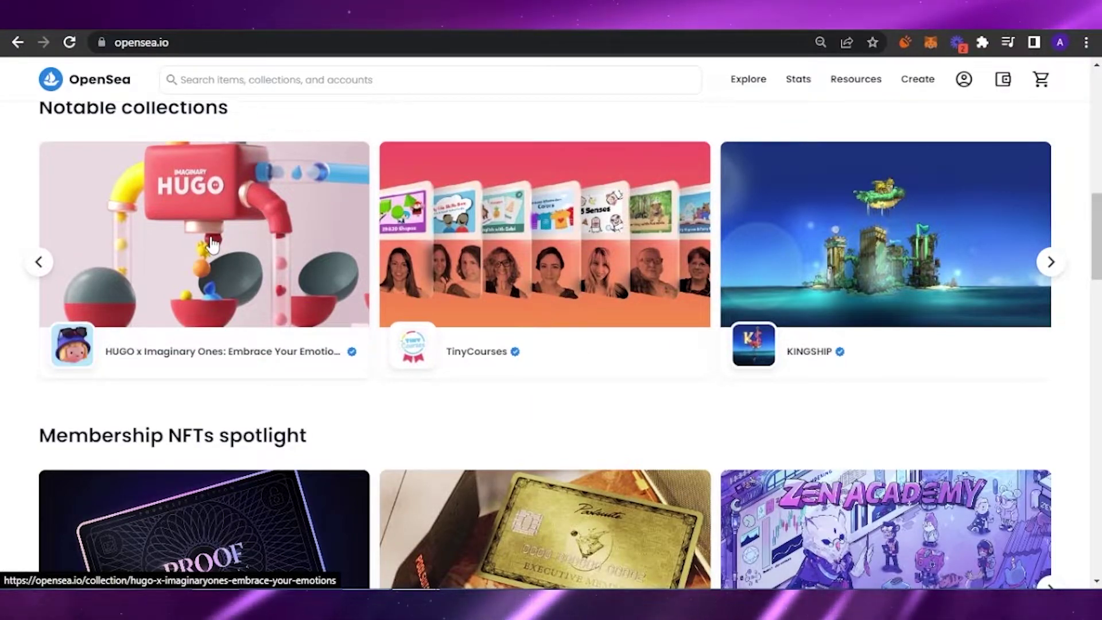
{"action": "scroll", "coordinate": [884, 259], "scroll_direction": "down", "scroll_amount": 5}
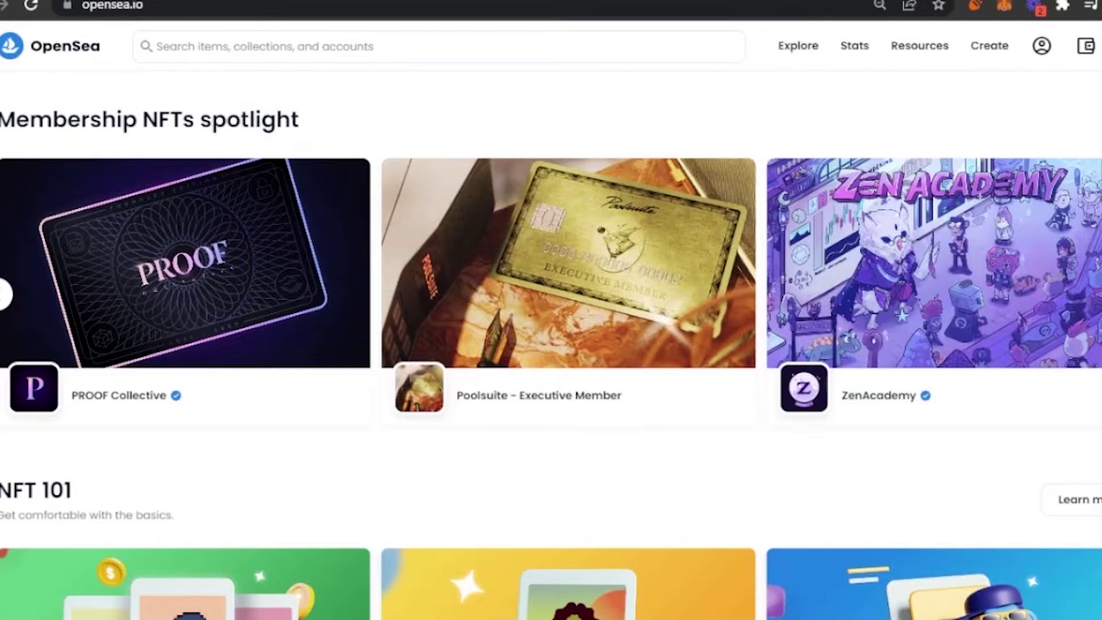
{"action": "scroll", "coordinate": [551, 358], "scroll_direction": "down", "scroll_amount": 1}
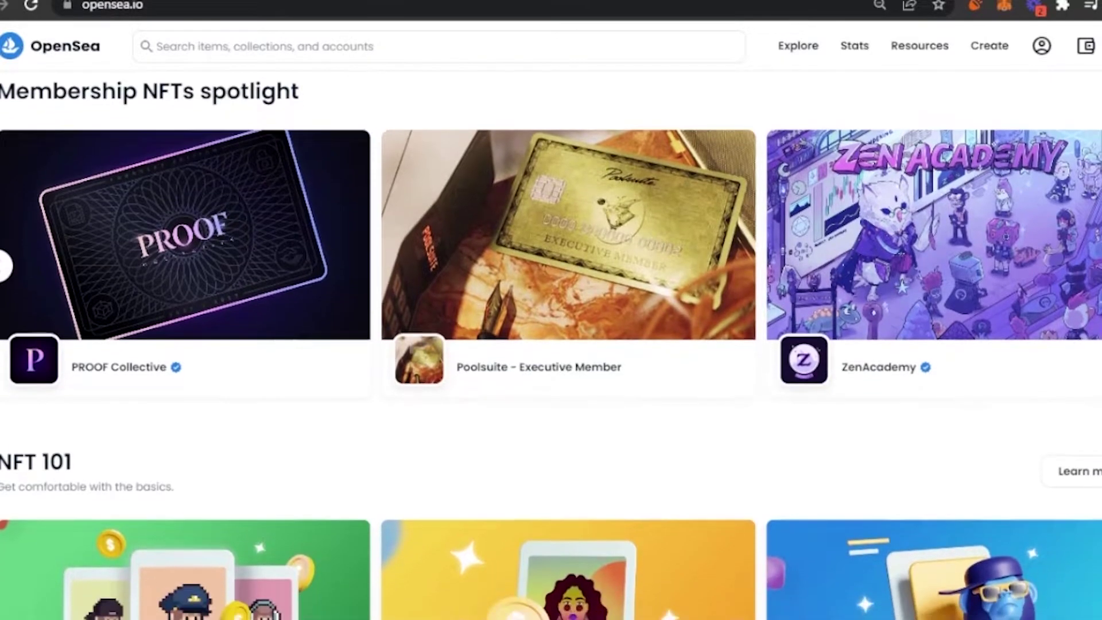
{"action": "scroll", "coordinate": [552, 345], "scroll_direction": "down", "scroll_amount": 5}
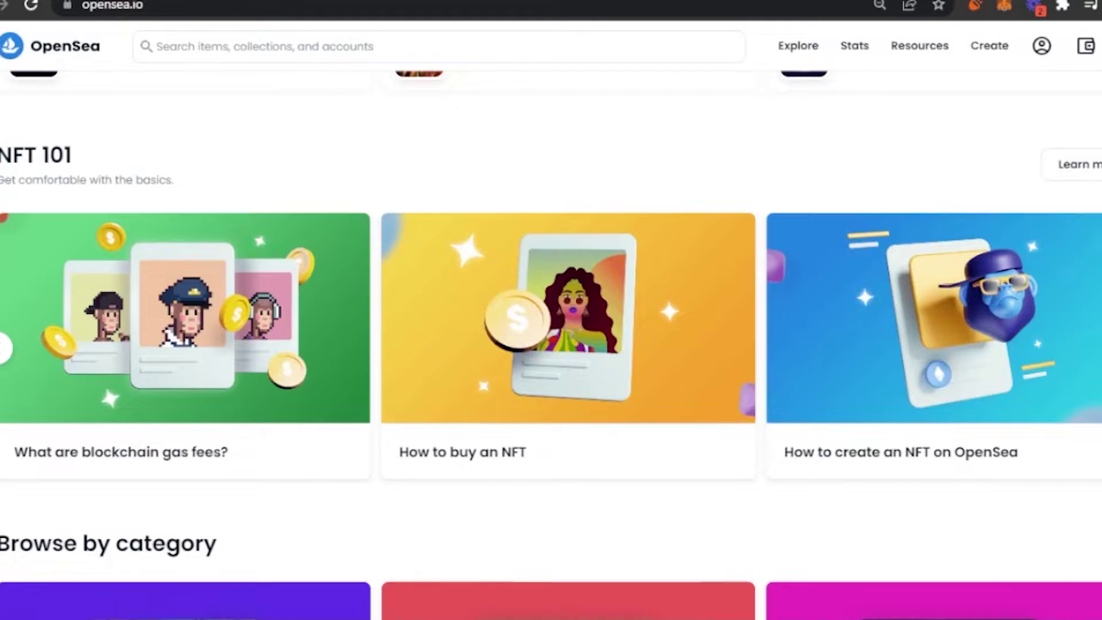
{"action": "scroll", "coordinate": [872, 299], "scroll_direction": "down", "scroll_amount": 1}
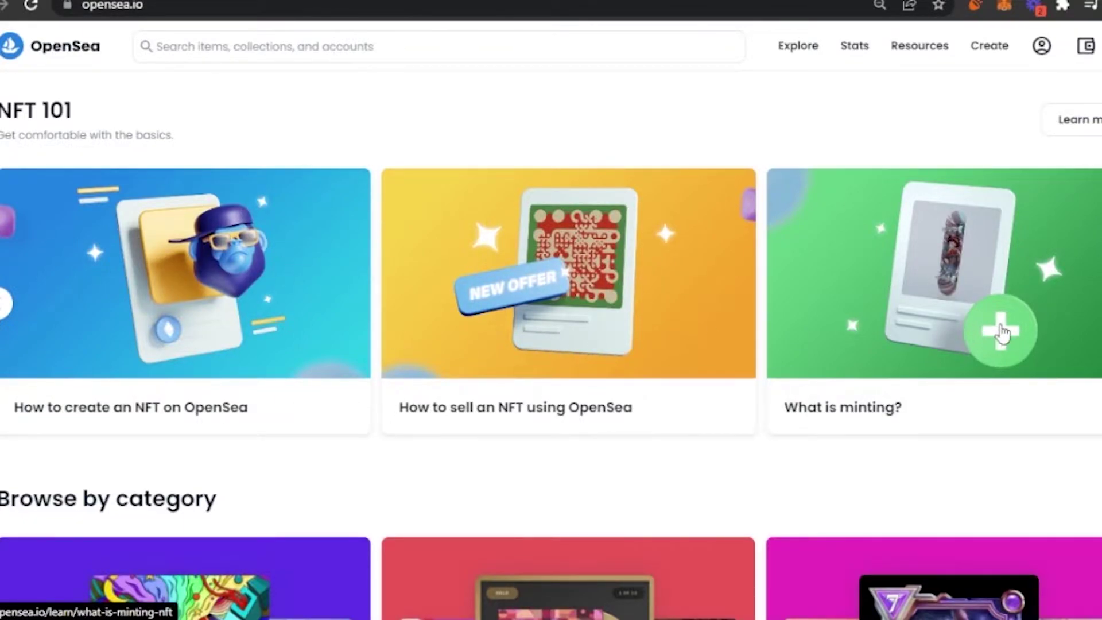
- Examine the Browse by category tiles, from Art, Music and Trading Cards to Domain Names, Sports and Virtual Worlds
{"action": "scroll", "coordinate": [551, 345], "scroll_direction": "down", "scroll_amount": 7}
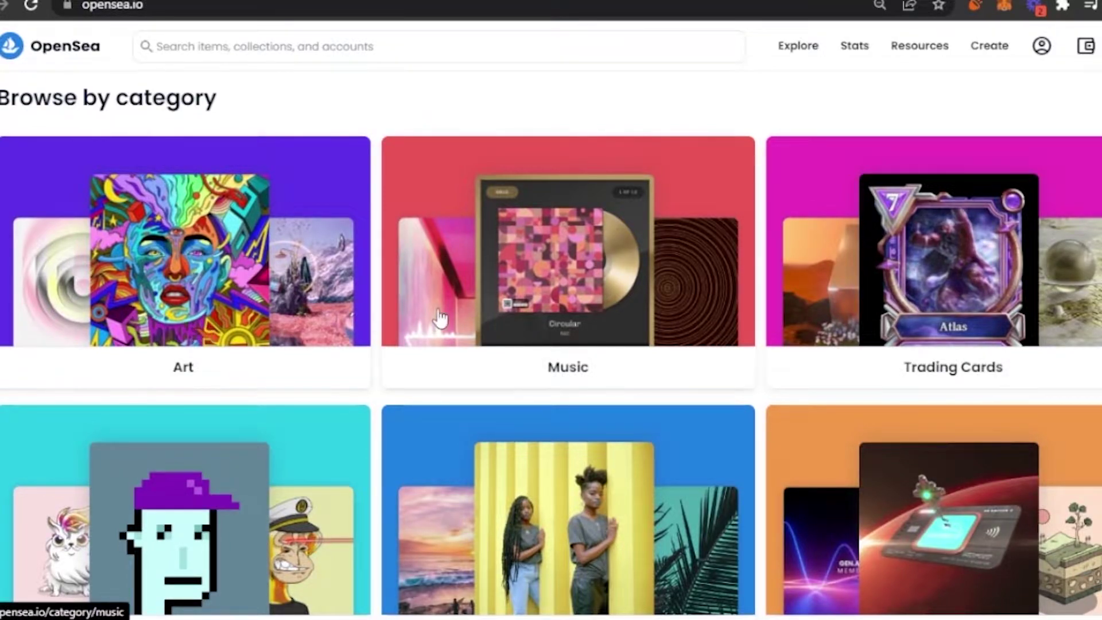
{"action": "scroll", "coordinate": [551, 345], "scroll_direction": "down", "scroll_amount": 6}
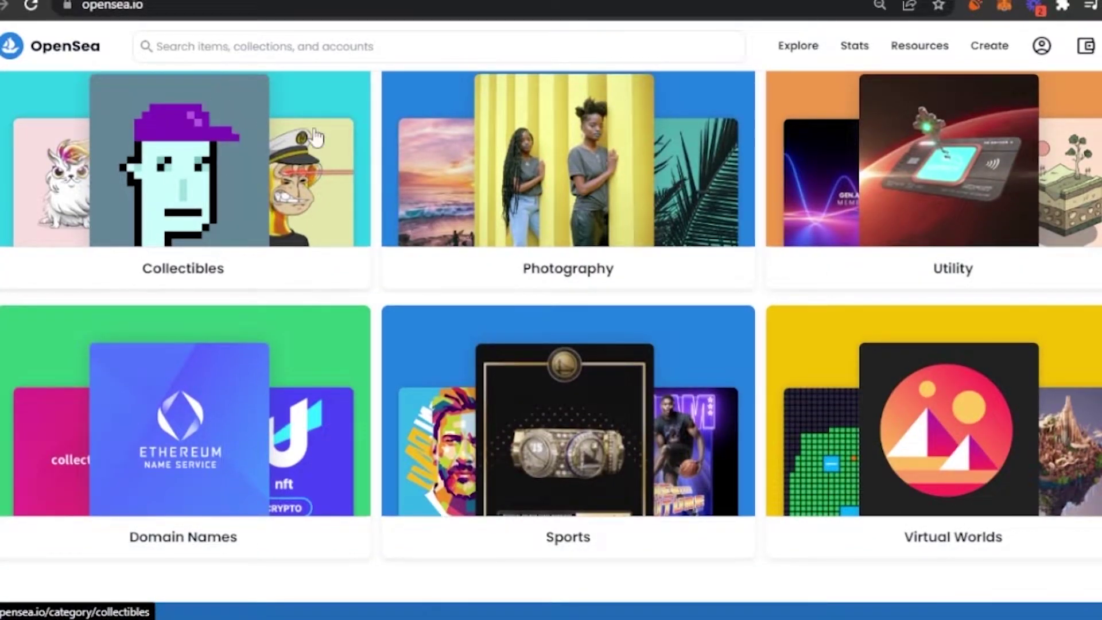
{"action": "scroll", "coordinate": [1090, 427], "scroll_direction": "up", "scroll_amount": 7}
{"action": "scroll", "coordinate": [1091, 425], "scroll_direction": "down", "scroll_amount": 3}
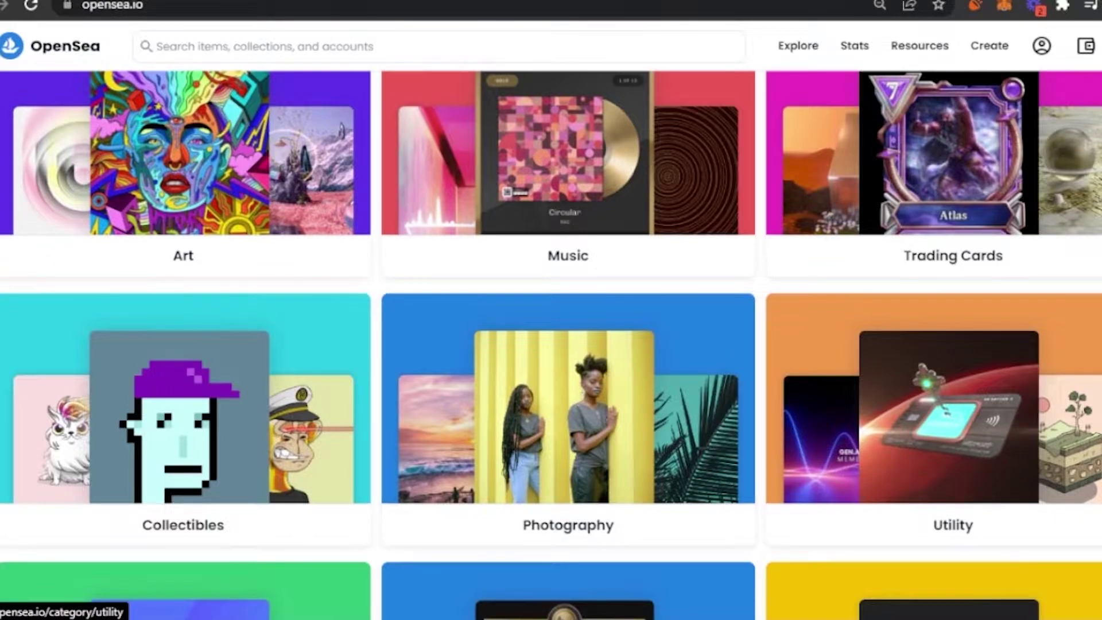
{"action": "scroll", "coordinate": [953, 402], "scroll_direction": "down", "scroll_amount": 9}
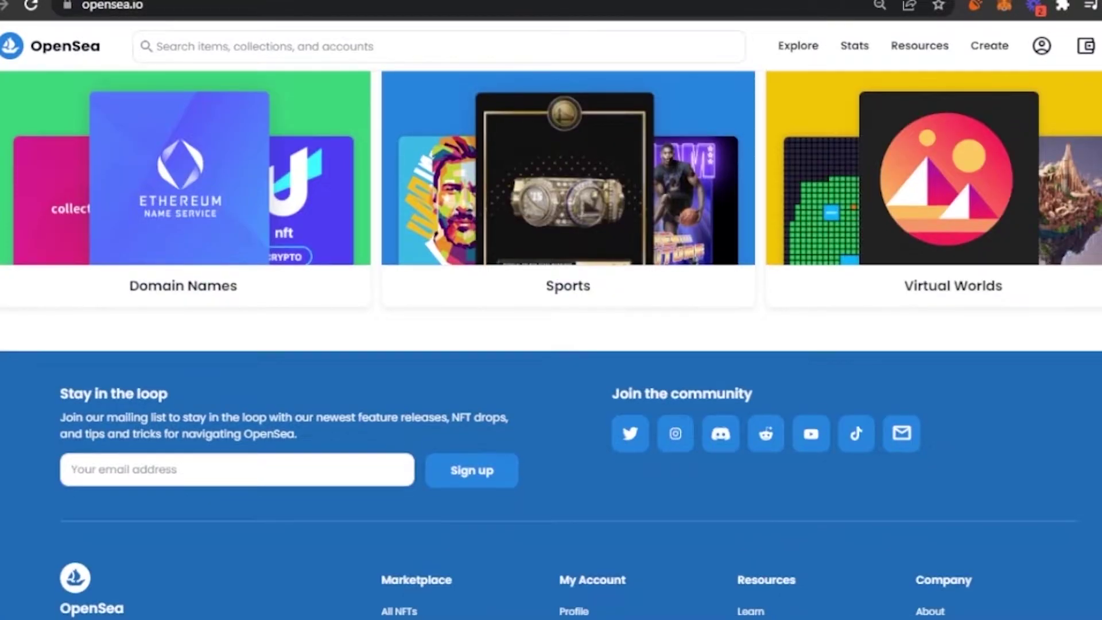
{"action": "scroll", "coordinate": [551, 345], "scroll_direction": "up", "scroll_amount": 10}
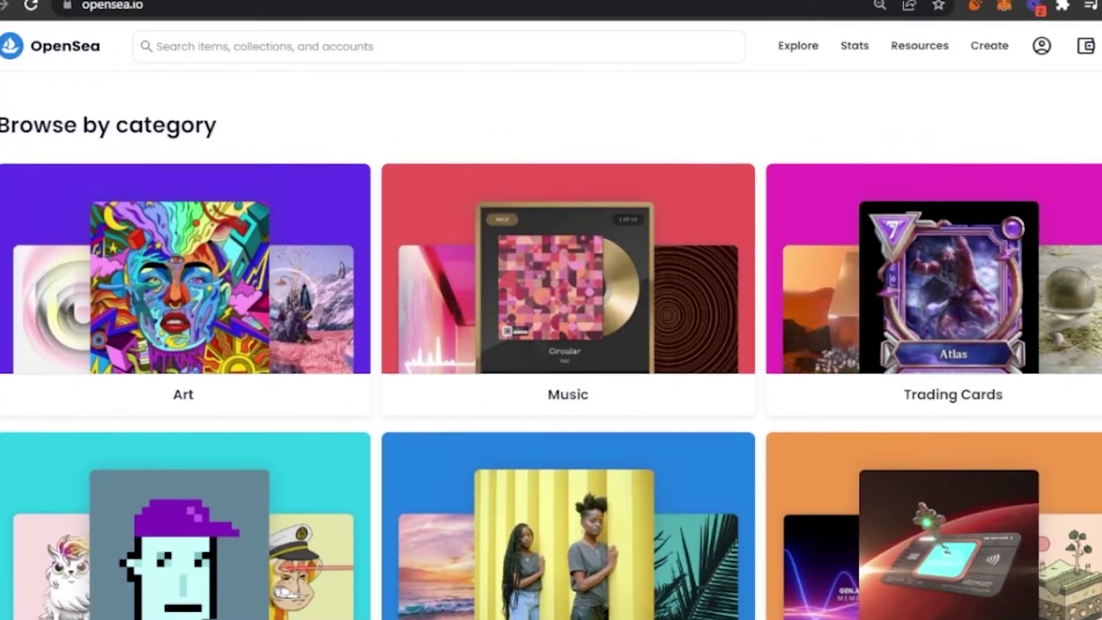
{"action": "scroll", "coordinate": [551, 345], "scroll_direction": "down", "scroll_amount": 4}
- Look over the wallet providers offered for connecting to OpenSea and close the wallet list
{"action": "scroll", "coordinate": [551, 345], "scroll_direction": "up", "scroll_amount": 10}
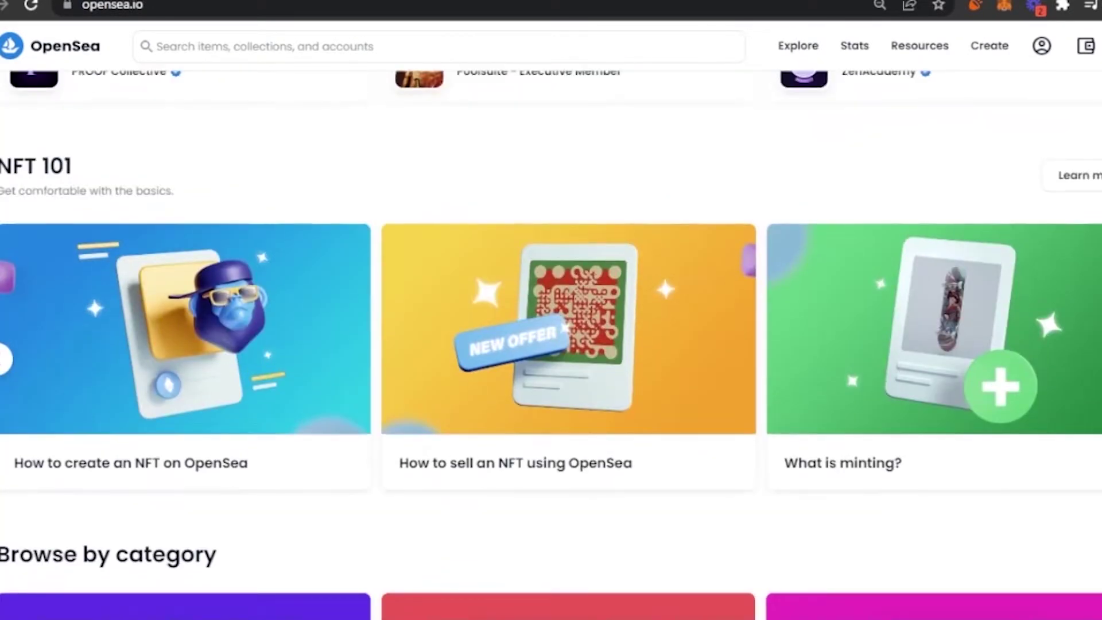
{"action": "scroll", "coordinate": [552, 345], "scroll_direction": "up", "scroll_amount": 10}
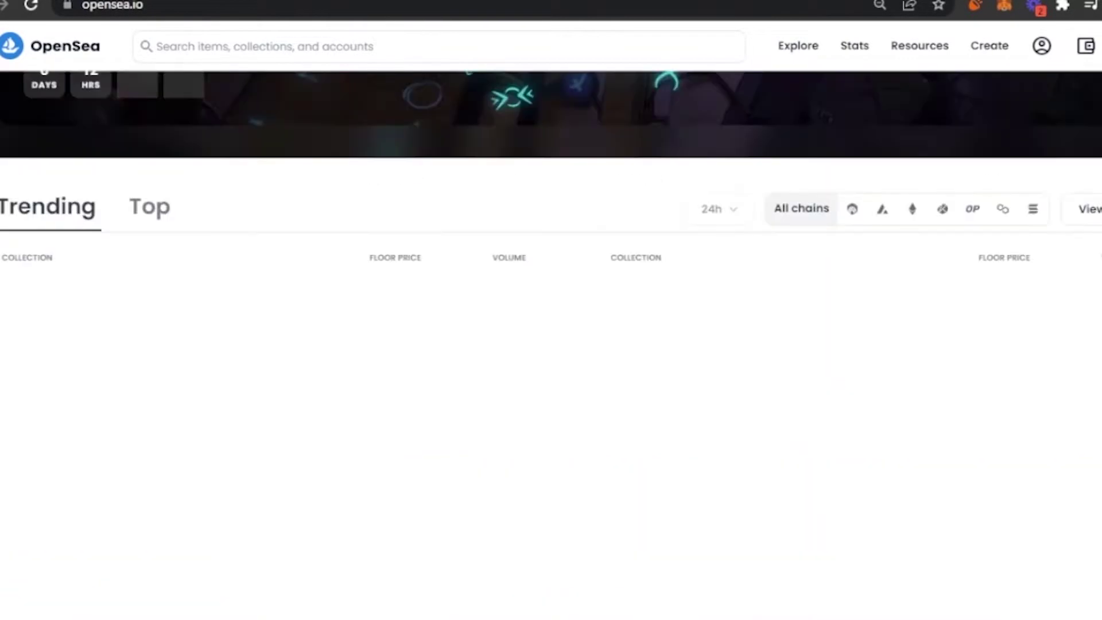
{"action": "scroll", "coordinate": [551, 344], "scroll_direction": "down", "scroll_amount": 10}
{"action": "scroll", "coordinate": [552, 344], "scroll_direction": "up", "scroll_amount": 15}
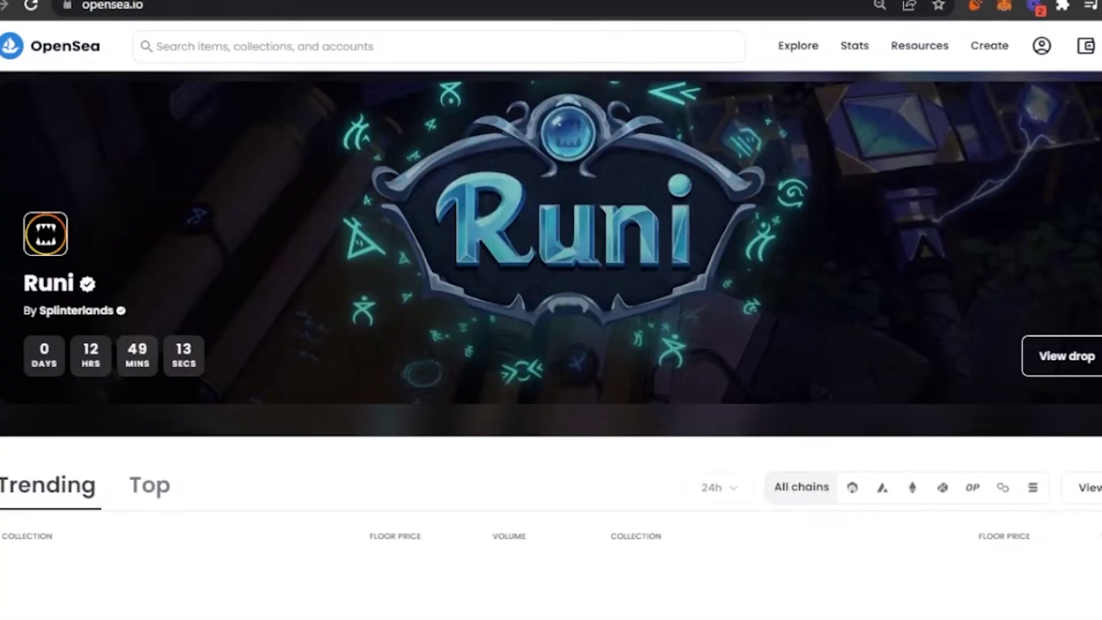
{"action": "scroll", "coordinate": [551, 345], "scroll_direction": "down", "scroll_amount": 15}
{"action": "scroll", "coordinate": [551, 345], "scroll_direction": "up", "scroll_amount": 15}
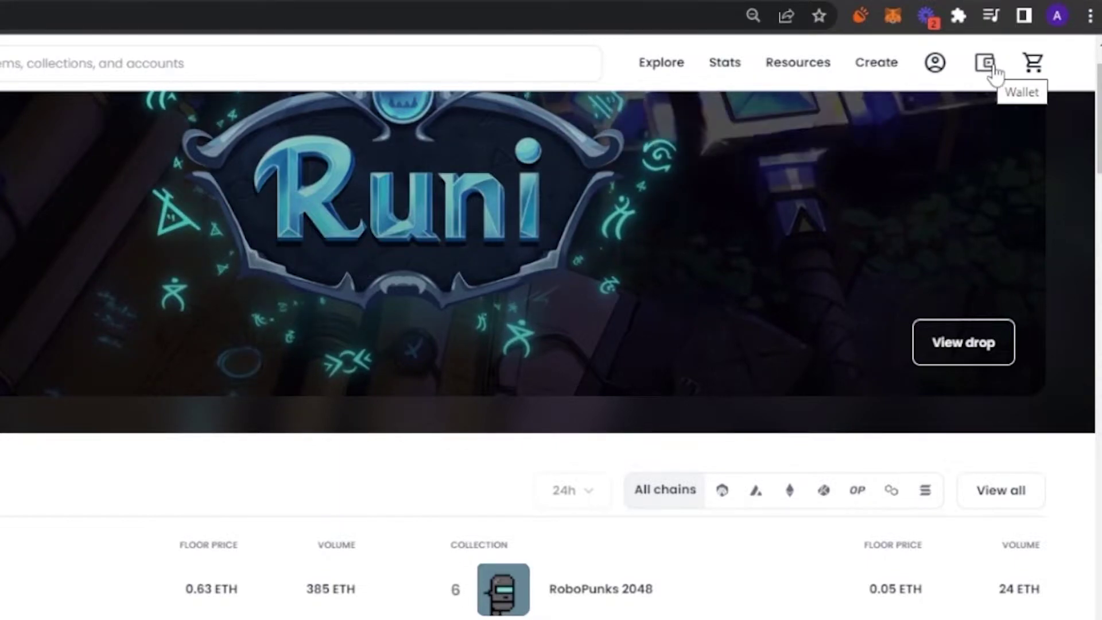
{"action": "left_click", "coordinate": [987, 70]}
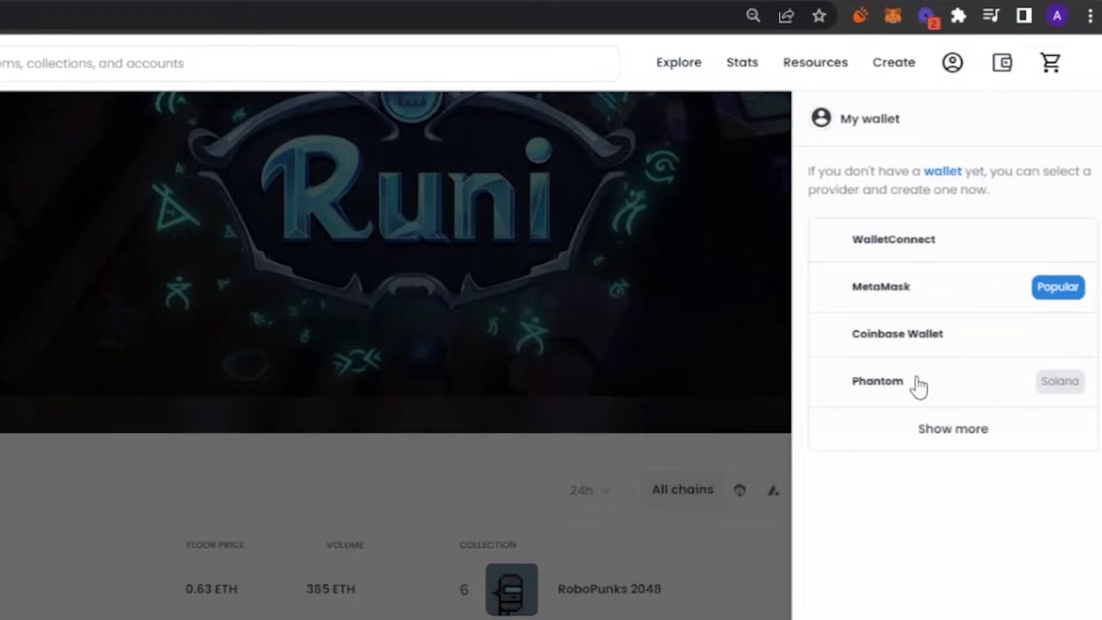
{"action": "key", "text": "Escape"}
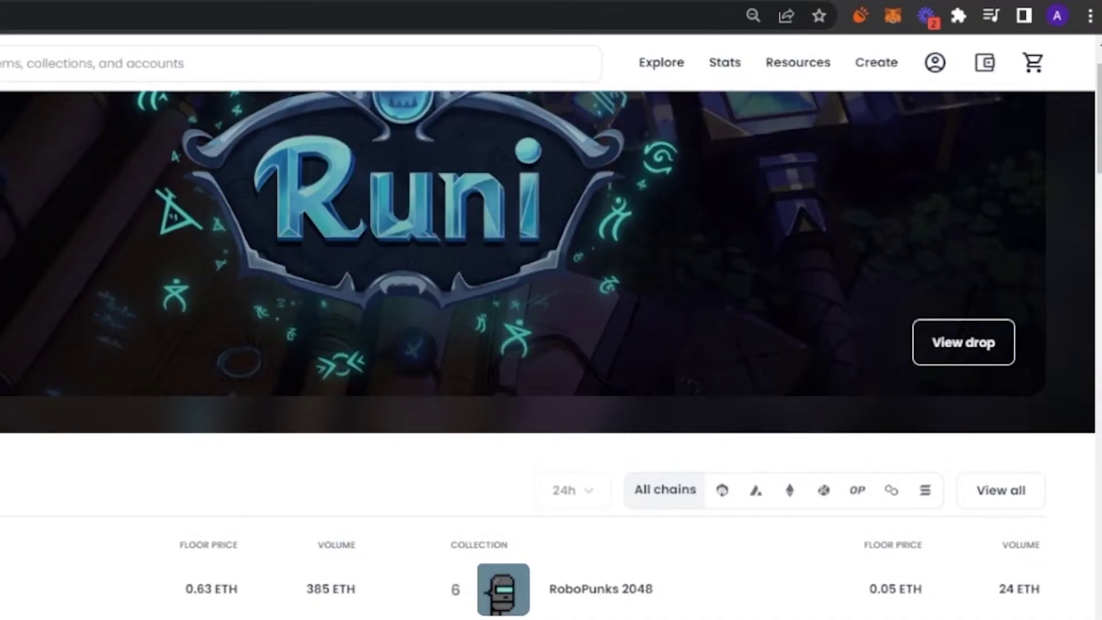
- Connect to OpenSea with MetaMask as the wallet provider
{"action": "scroll", "coordinate": [1065, 81], "scroll_direction": "down", "scroll_amount": 3}
{"action": "scroll", "coordinate": [1065, 81], "scroll_direction": "up", "scroll_amount": 4}
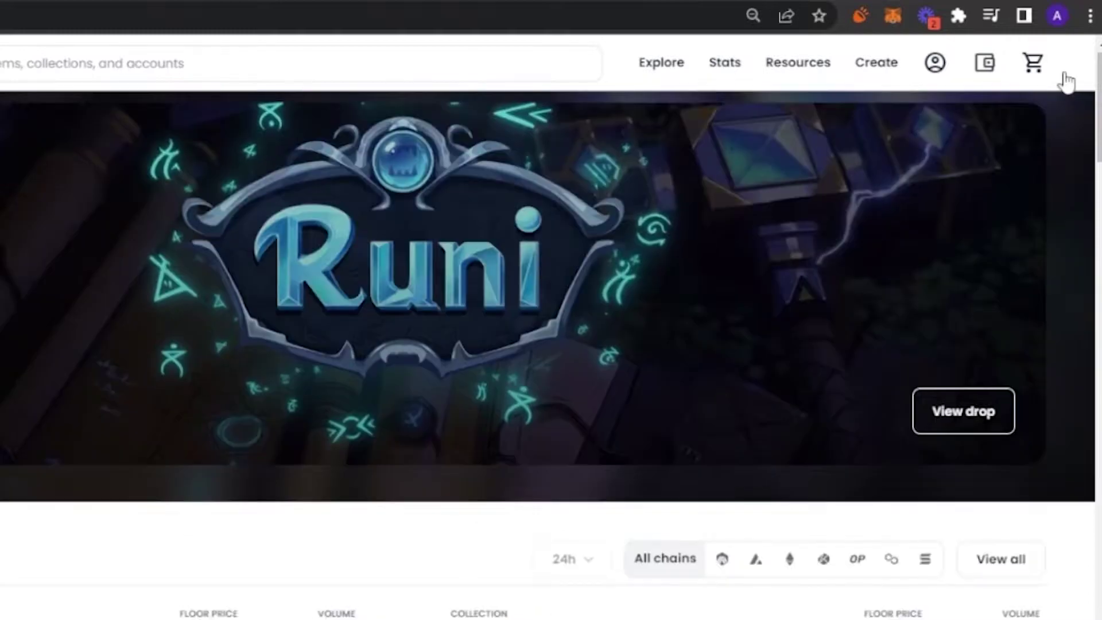
{"action": "left_click", "coordinate": [985, 65]}
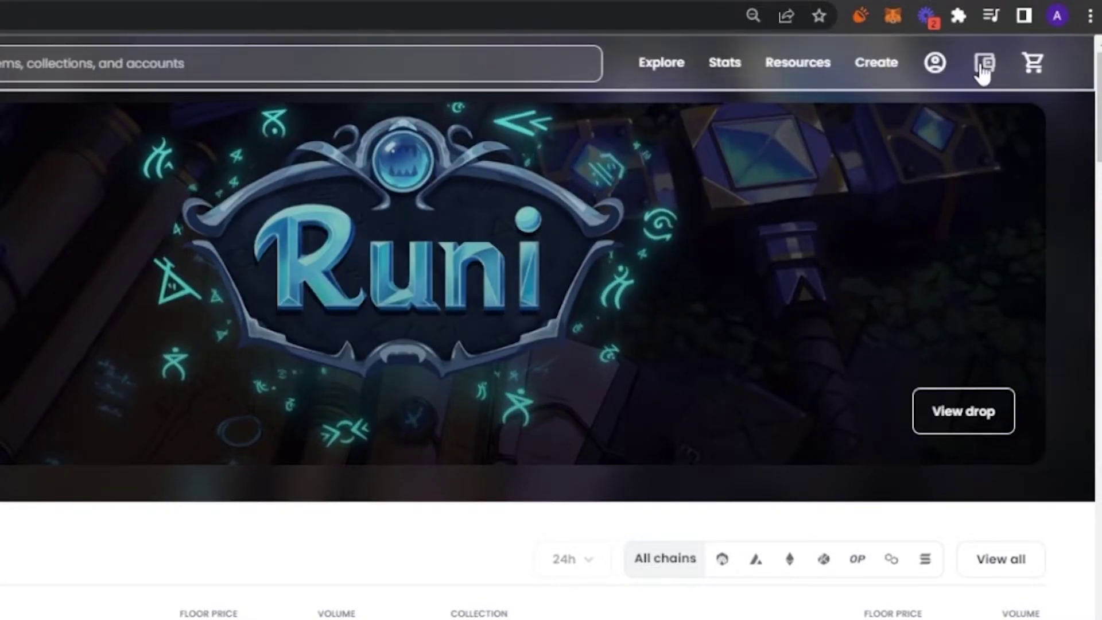
{"action": "left_click", "coordinate": [984, 65]}
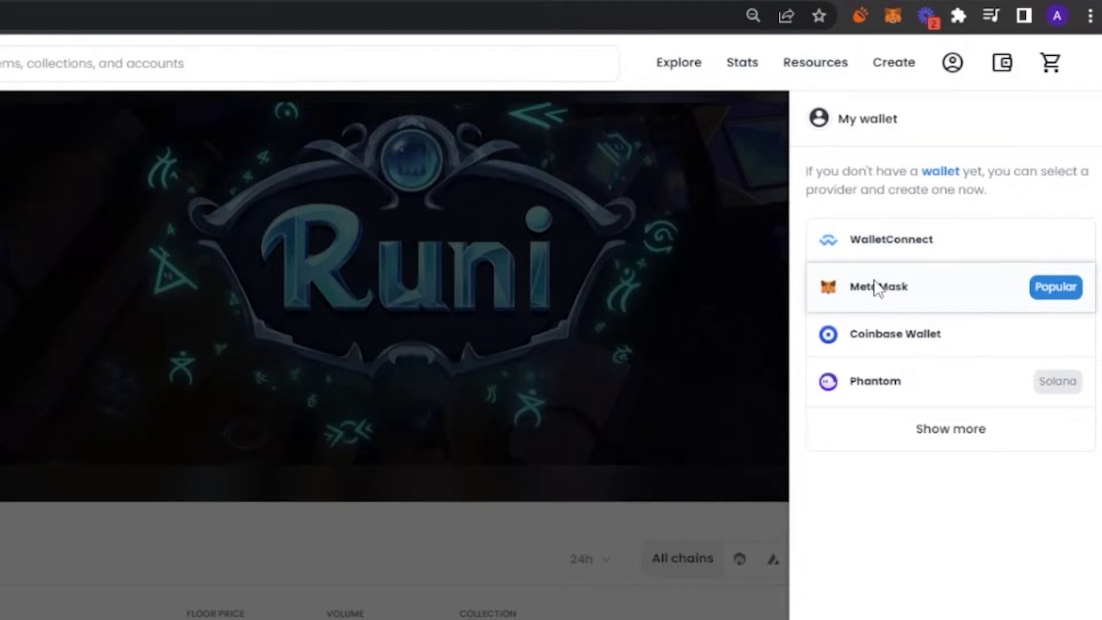
{"action": "left_click", "coordinate": [874, 285]}
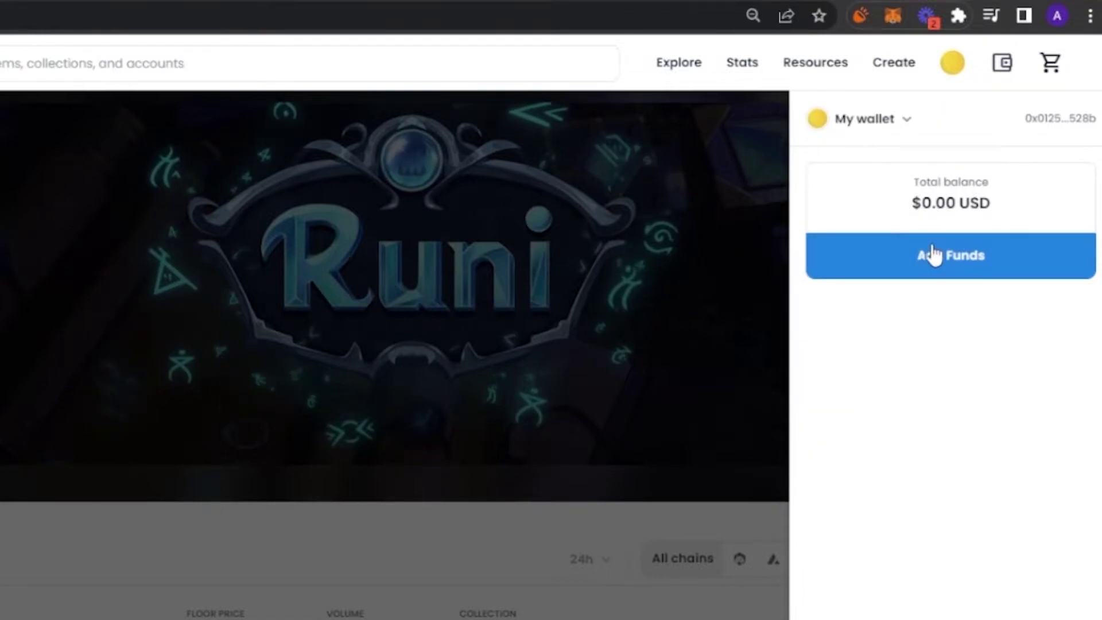
- Check the account options of the connected wallet and open the page for creating a new NFT item
{"action": "left_click", "coordinate": [953, 66]}
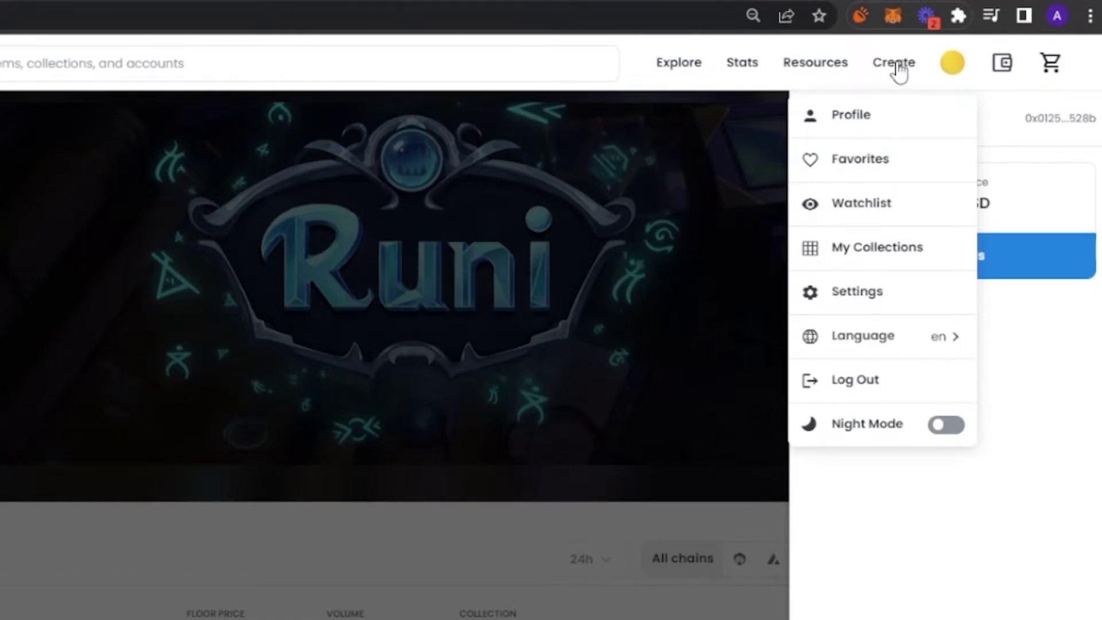
{"action": "left_click", "coordinate": [683, 313]}
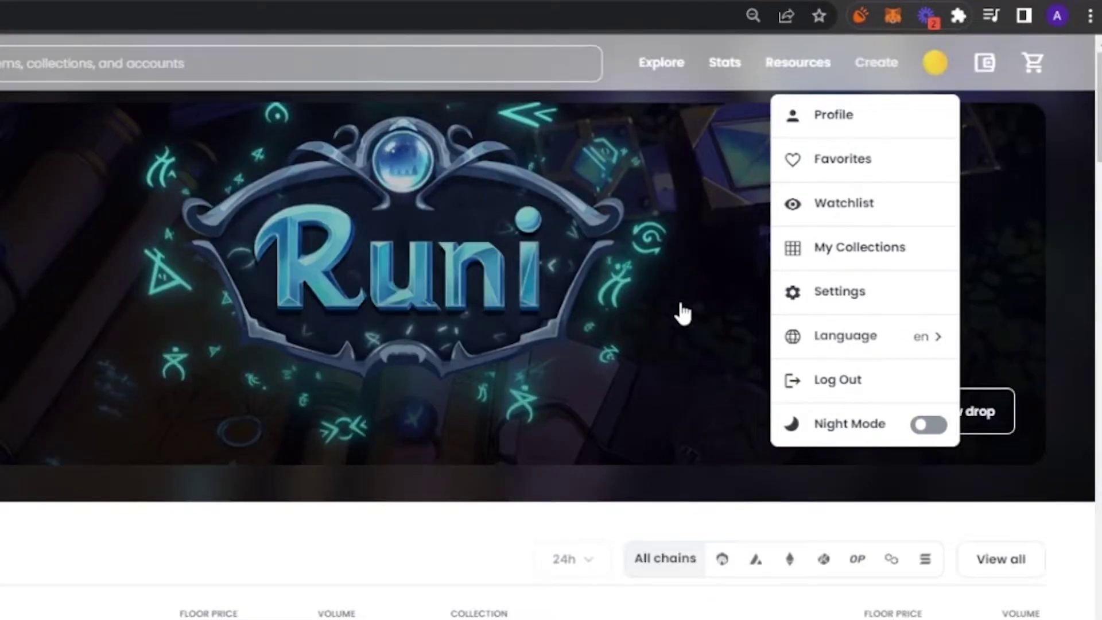
{"action": "left_click", "coordinate": [873, 63]}
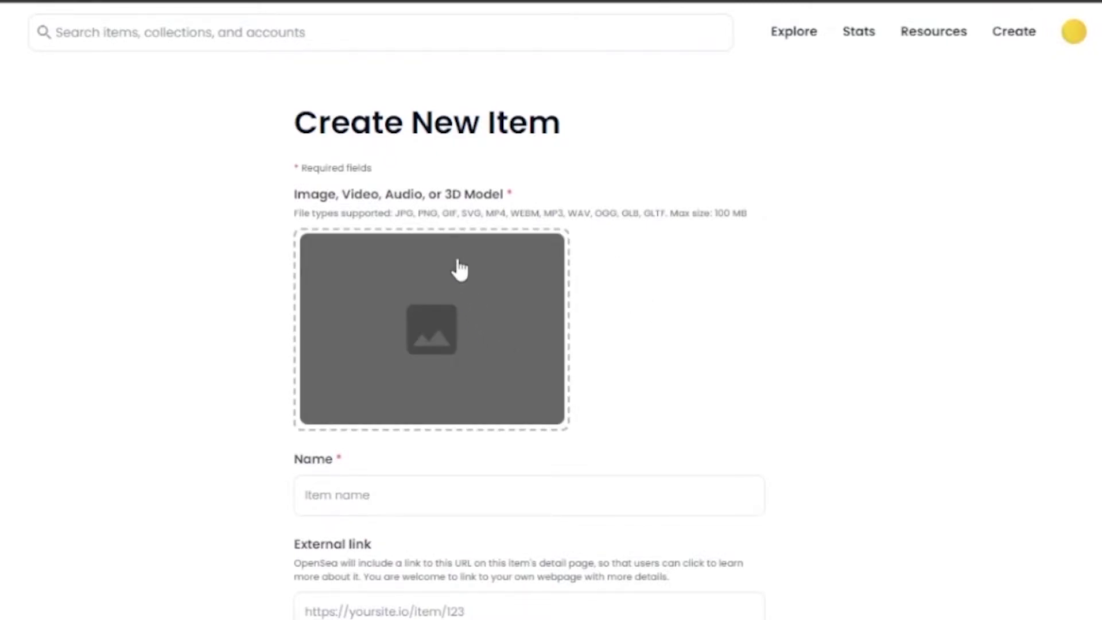
- Look over the new item form, from the supported file types and maximum size to the trait, supply, blockchain and metadata settings
{"action": "left_click_drag", "start_coordinate": [397, 215], "coordinate": [756, 244]}
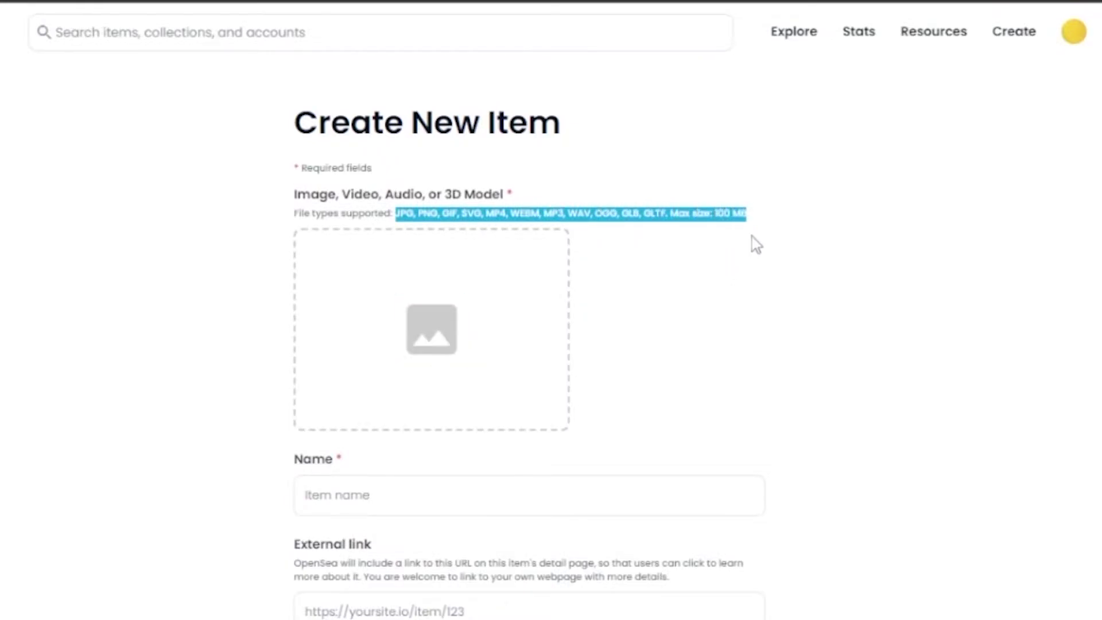
{"action": "left_click", "coordinate": [671, 312]}
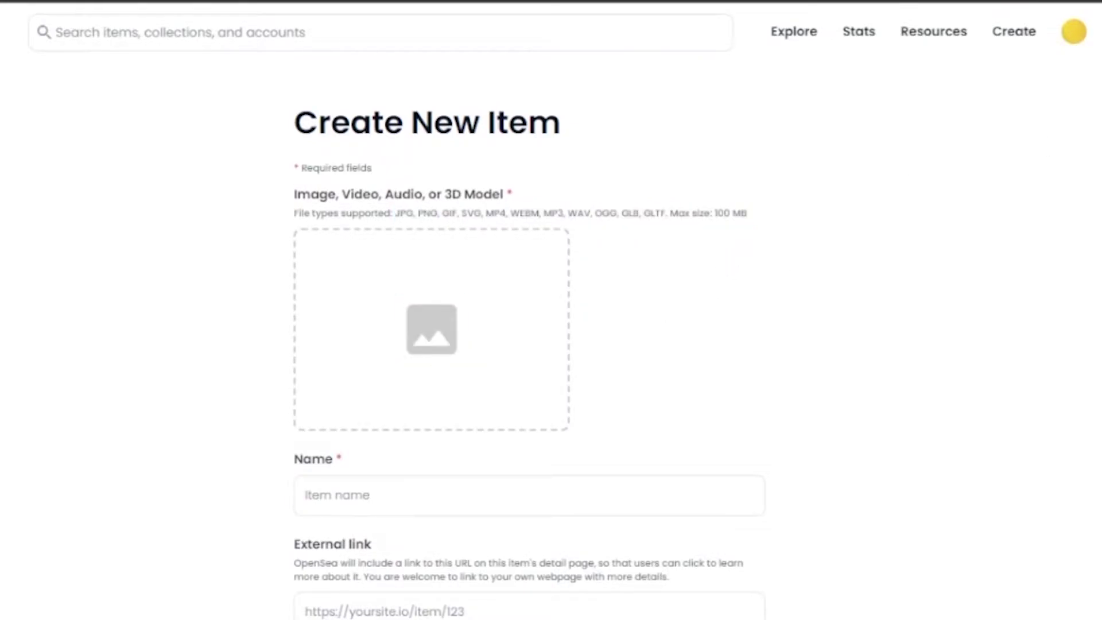
{"action": "scroll", "coordinate": [671, 313], "scroll_direction": "down", "scroll_amount": 6}
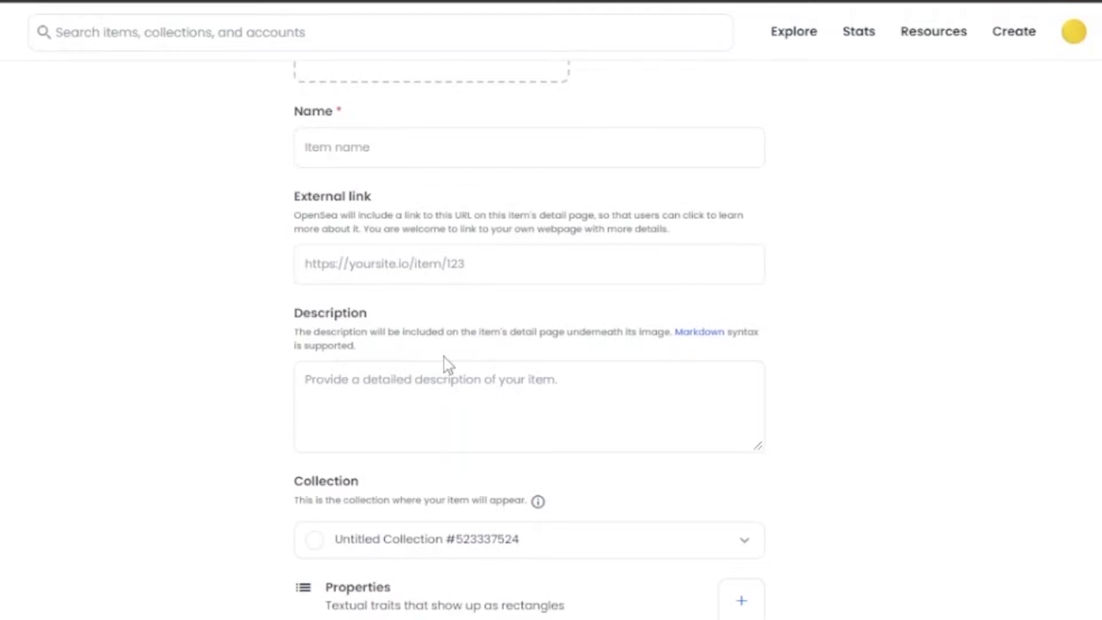
{"action": "scroll", "coordinate": [528, 345], "scroll_direction": "up", "scroll_amount": 6}
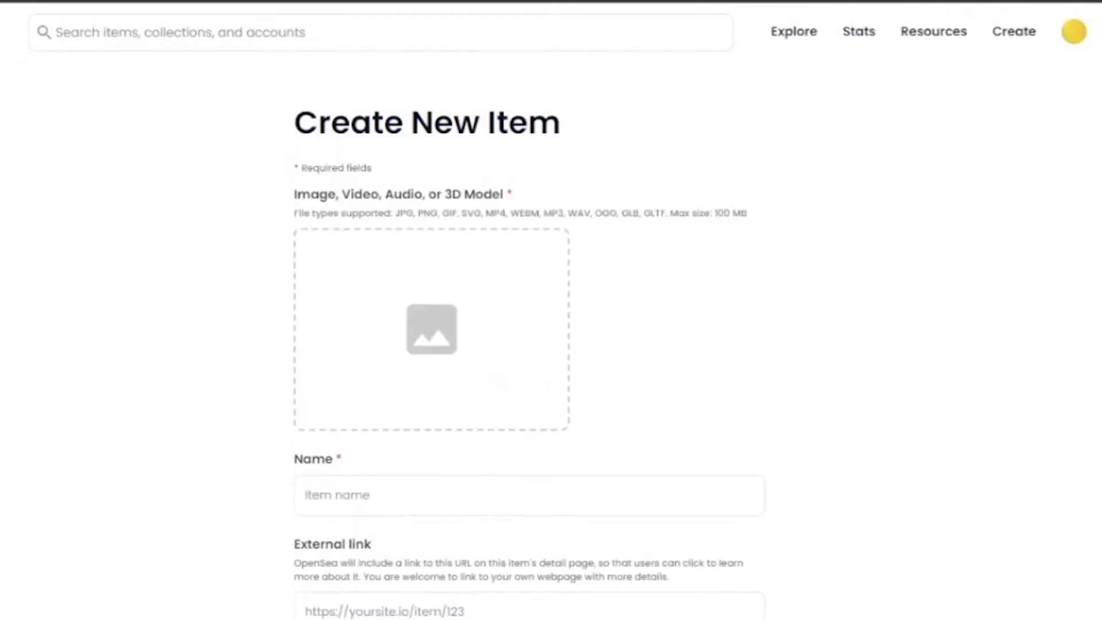
{"action": "scroll", "coordinate": [528, 344], "scroll_direction": "down", "scroll_amount": 10}
{"action": "scroll", "coordinate": [528, 344], "scroll_direction": "up", "scroll_amount": 1}
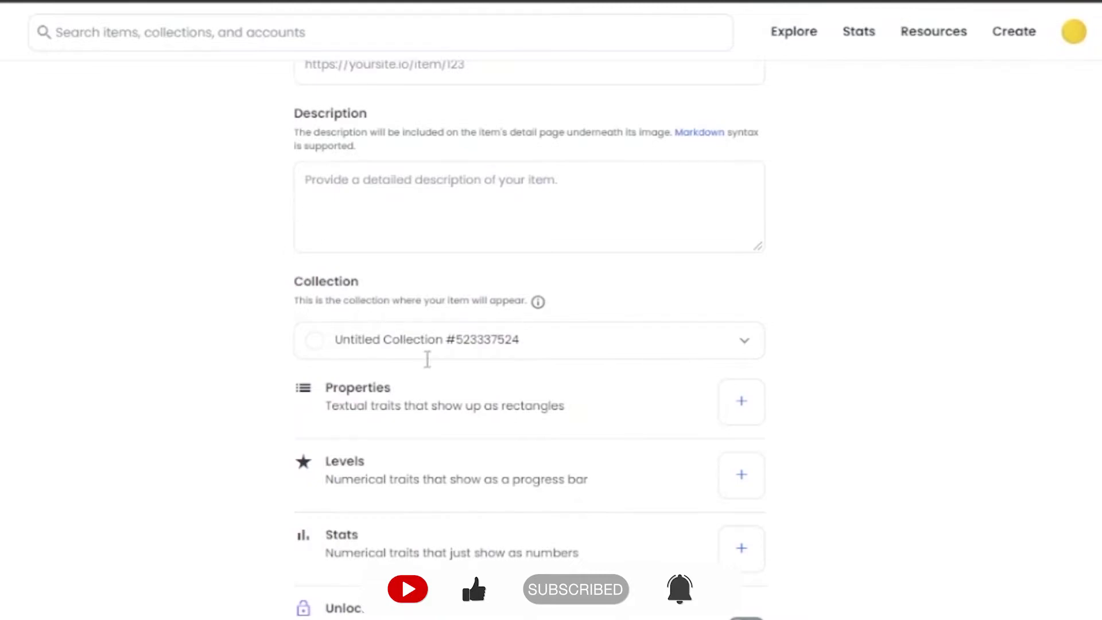
{"action": "scroll", "coordinate": [719, 408], "scroll_direction": "down", "scroll_amount": 3}
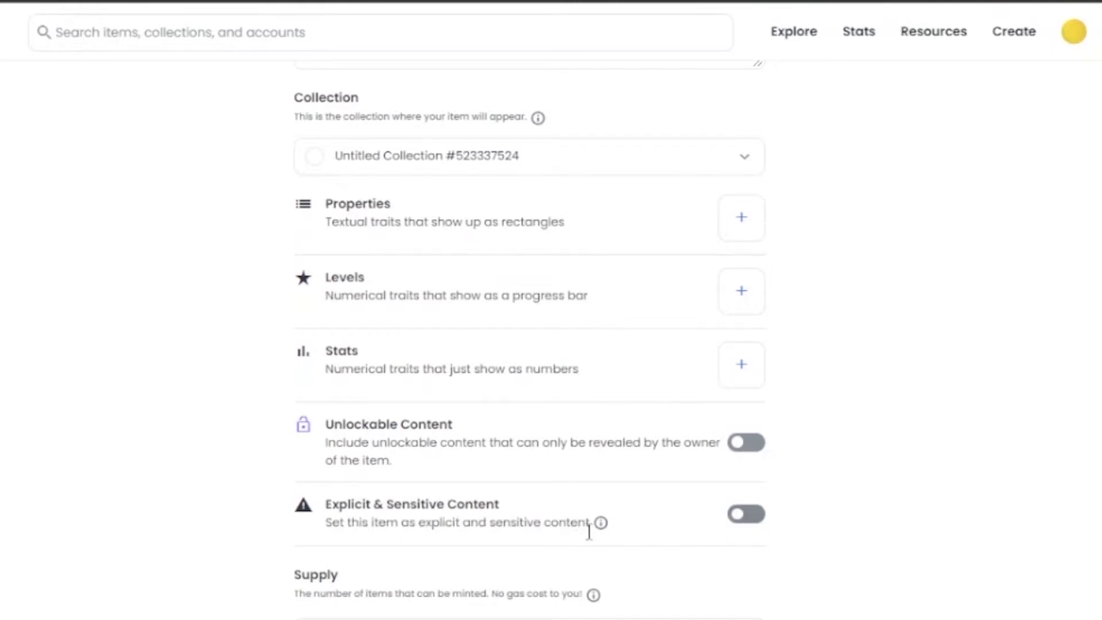
{"action": "scroll", "coordinate": [528, 338], "scroll_direction": "down", "scroll_amount": 5}
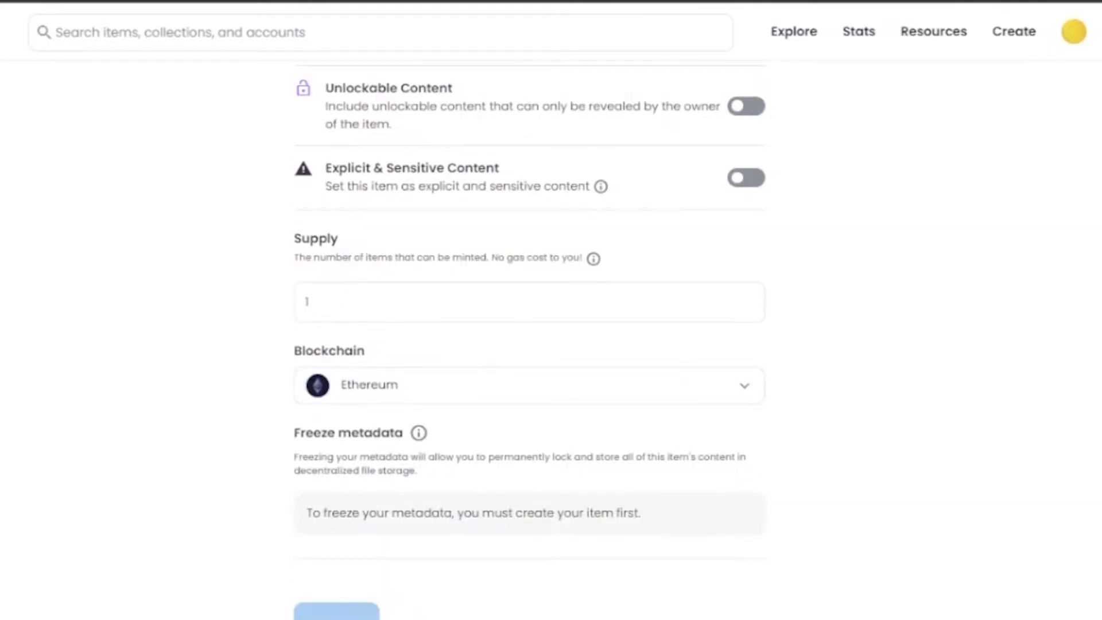
{"action": "scroll", "coordinate": [528, 339], "scroll_direction": "up", "scroll_amount": 10}
{"action": "scroll", "coordinate": [527, 339], "scroll_direction": "up", "scroll_amount": 3}
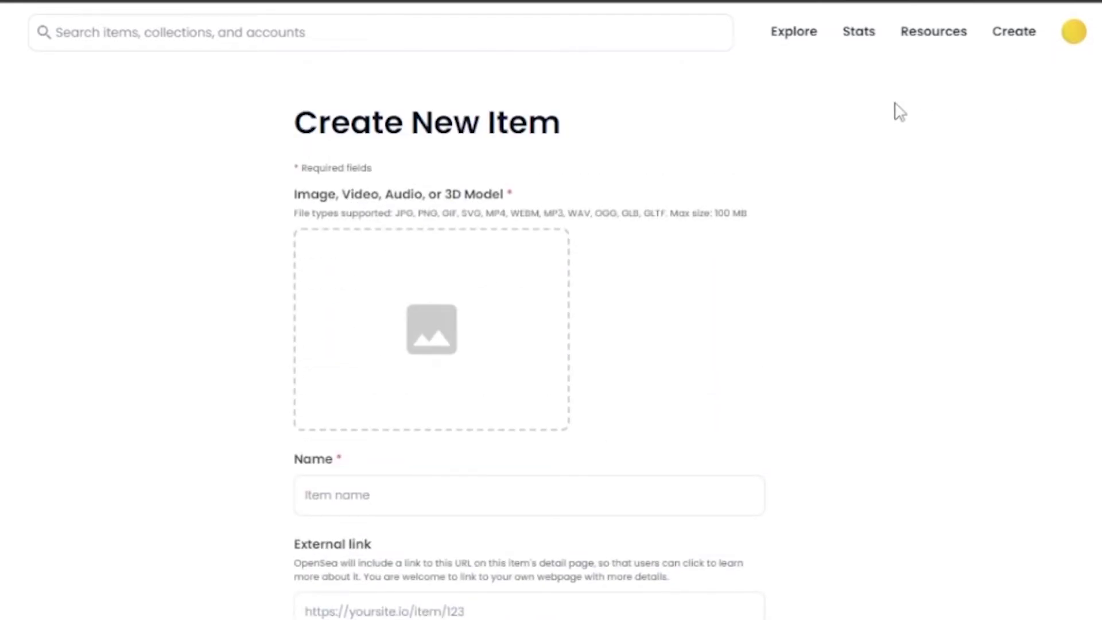
- Upload the abstract face painting as the item's media file and name the item "abstract"
{"action": "left_click", "coordinate": [428, 318]}
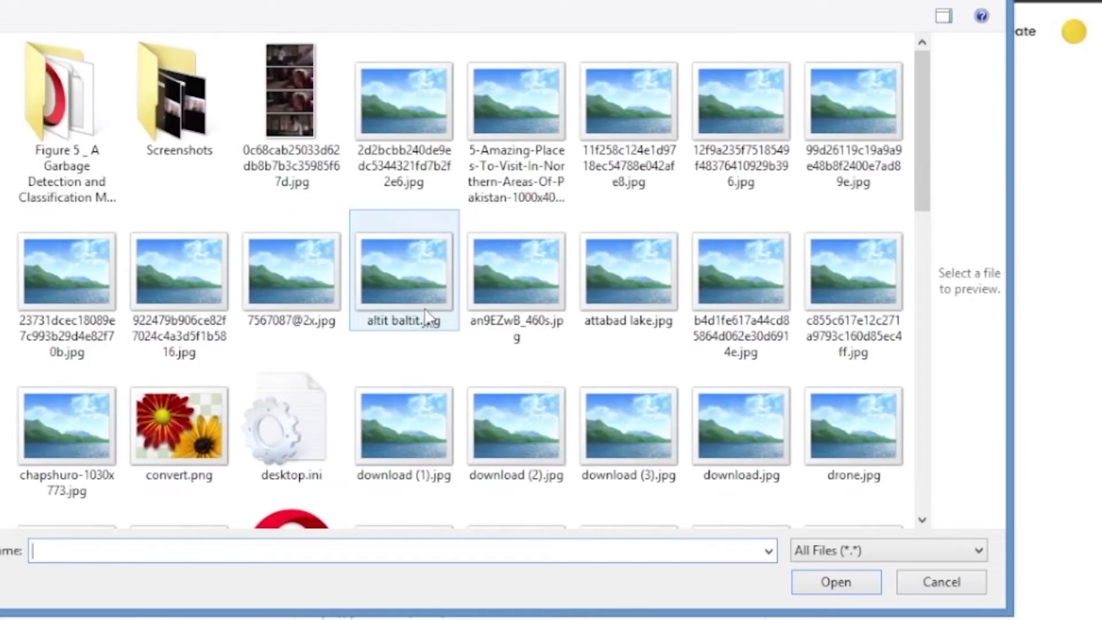
{"action": "double_click", "coordinate": [425, 307]}
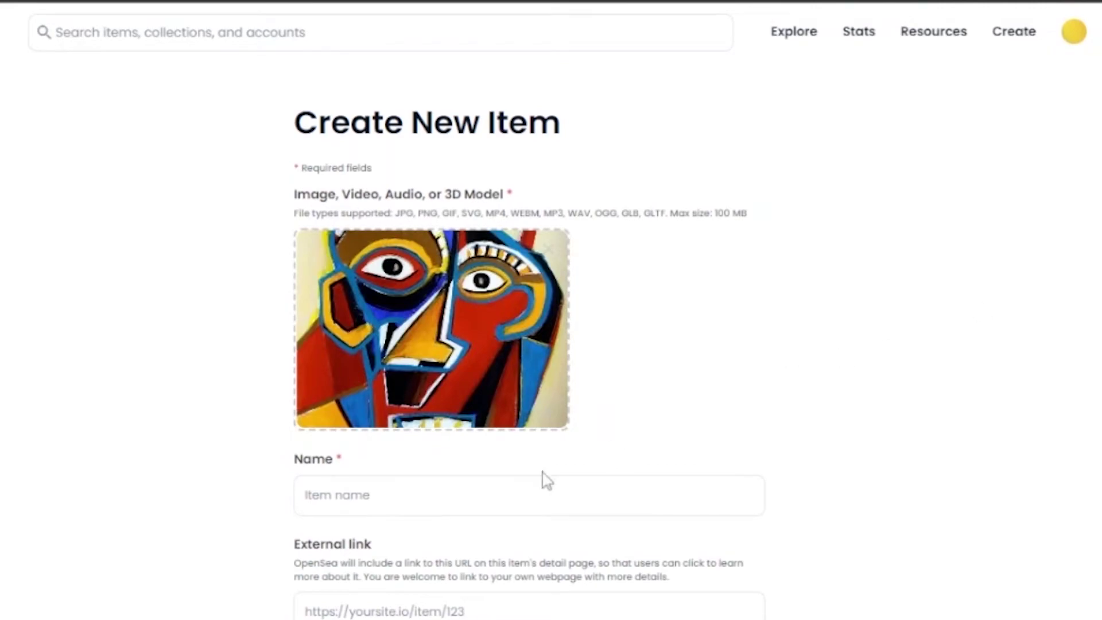
{"action": "scroll", "coordinate": [528, 345], "scroll_direction": "down", "scroll_amount": 2}
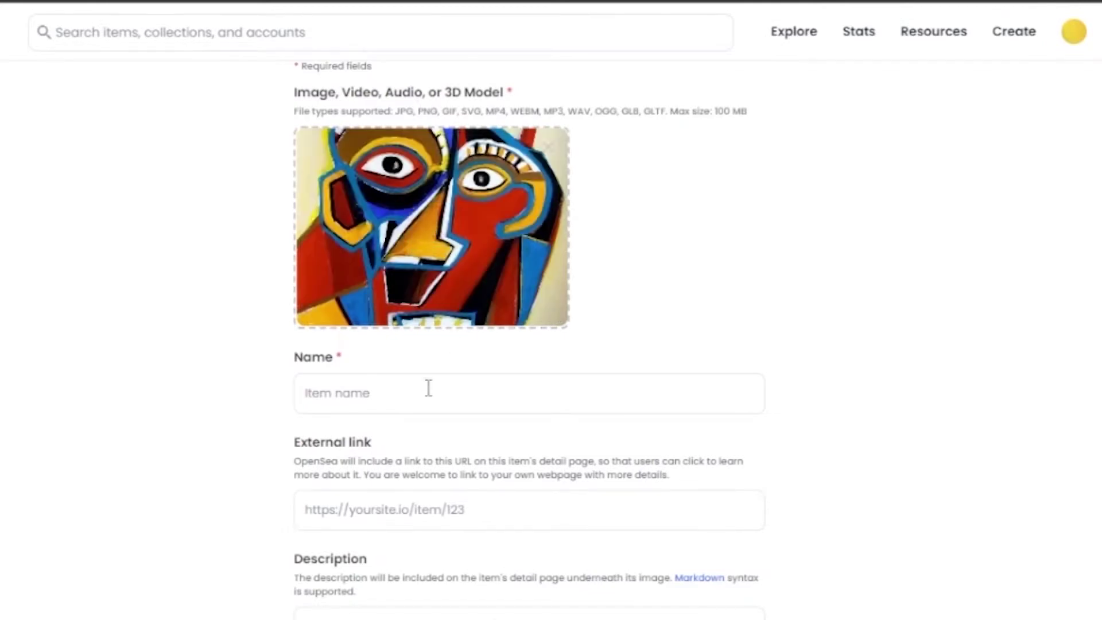
{"action": "left_click", "coordinate": [369, 400]}
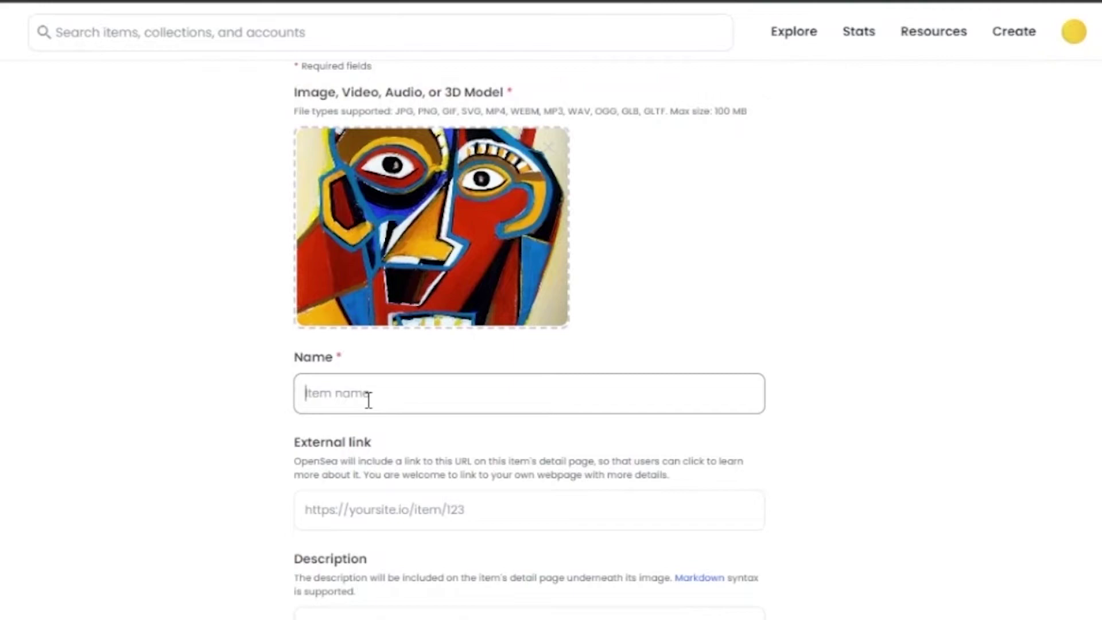
{"action": "type", "text": "abstract"}
- Enter "colorful abstract" as the item's description
{"action": "scroll", "coordinate": [752, 291], "scroll_direction": "down", "scroll_amount": 5}
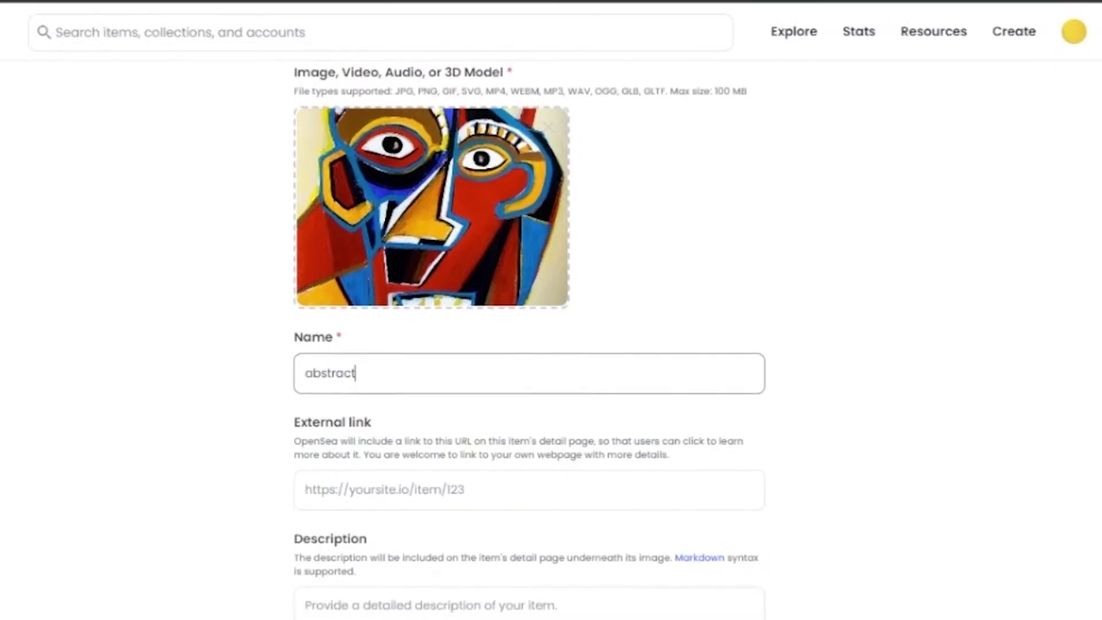
{"action": "left_click", "coordinate": [440, 337]}
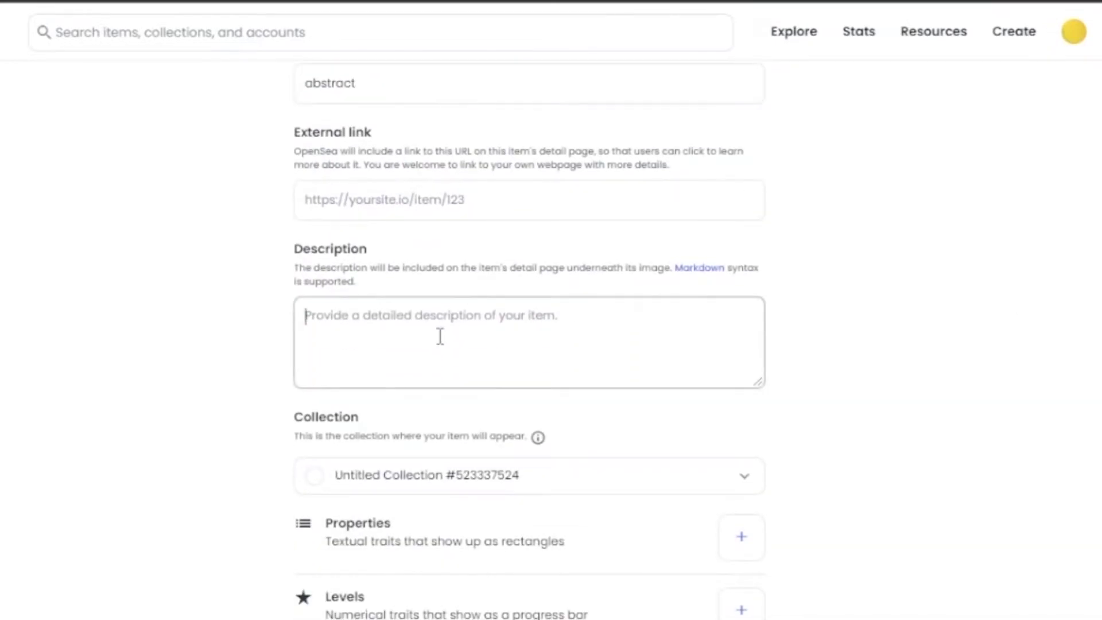
{"action": "type", "text": "colo"}
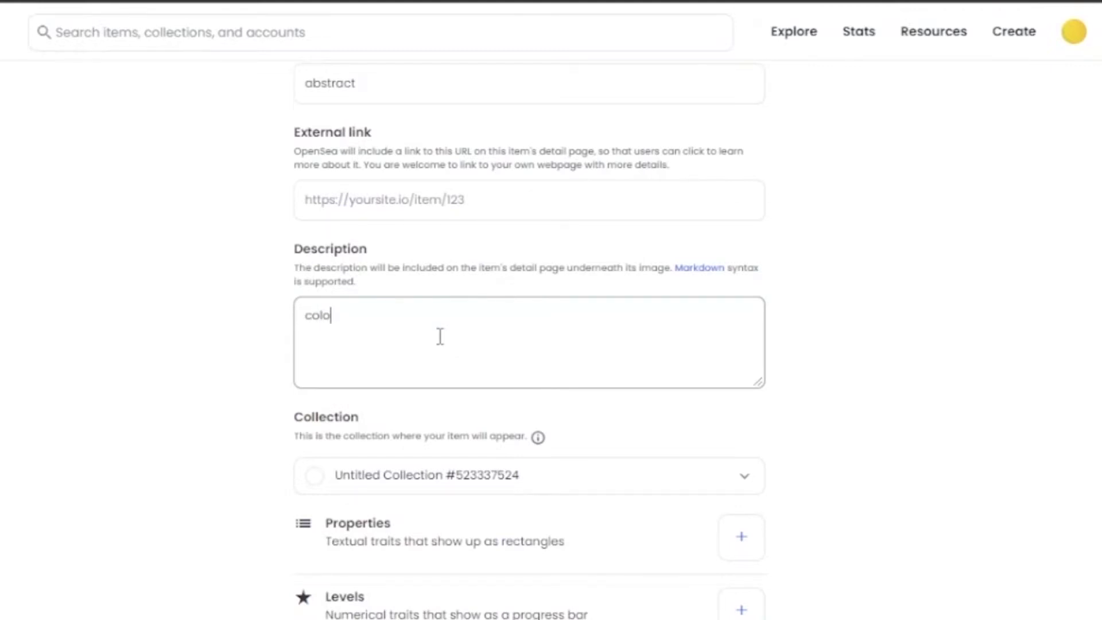
{"action": "type", "text": "trful abstract"}
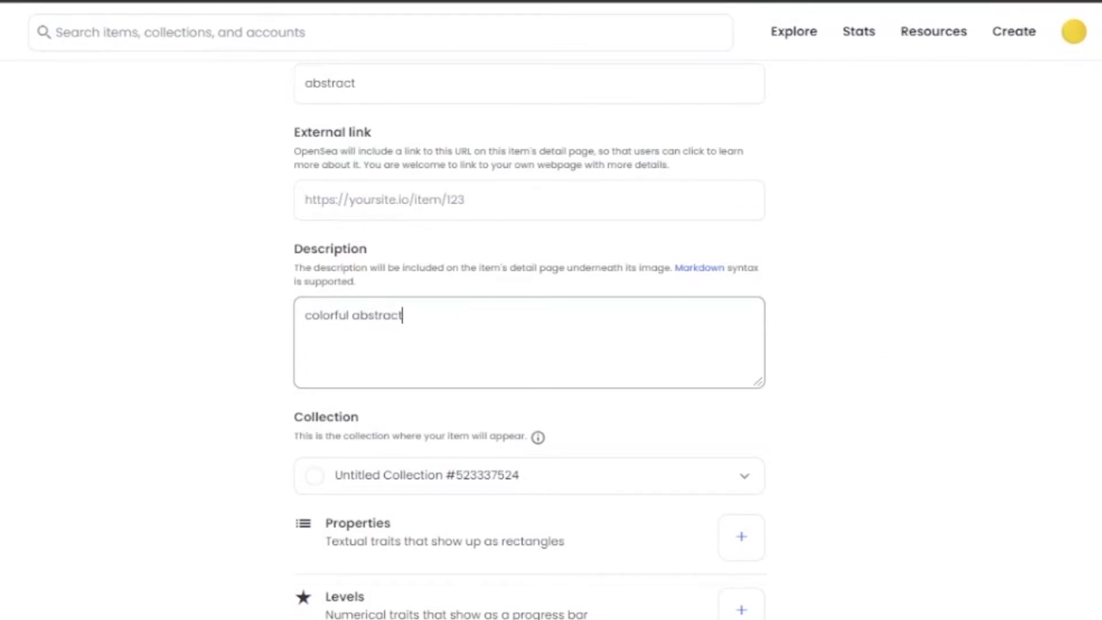
- Assign the item to the collection Untitled Collection #523337524
{"action": "scroll", "coordinate": [528, 345], "scroll_direction": "down", "scroll_amount": 4}
{"action": "left_click", "coordinate": [750, 269]}
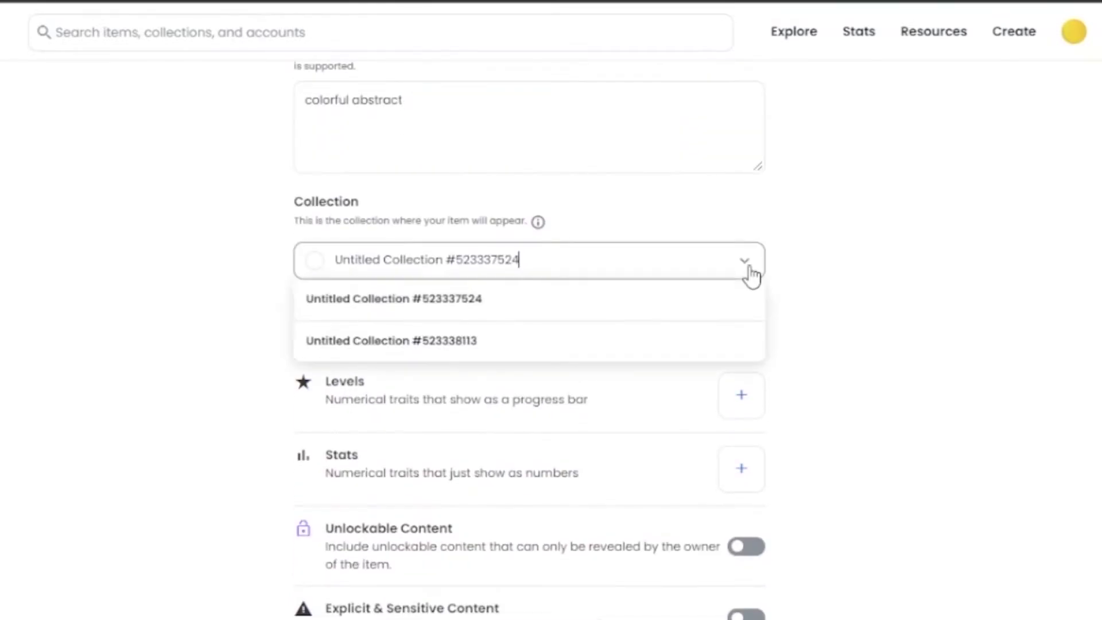
{"action": "left_click", "coordinate": [475, 308]}
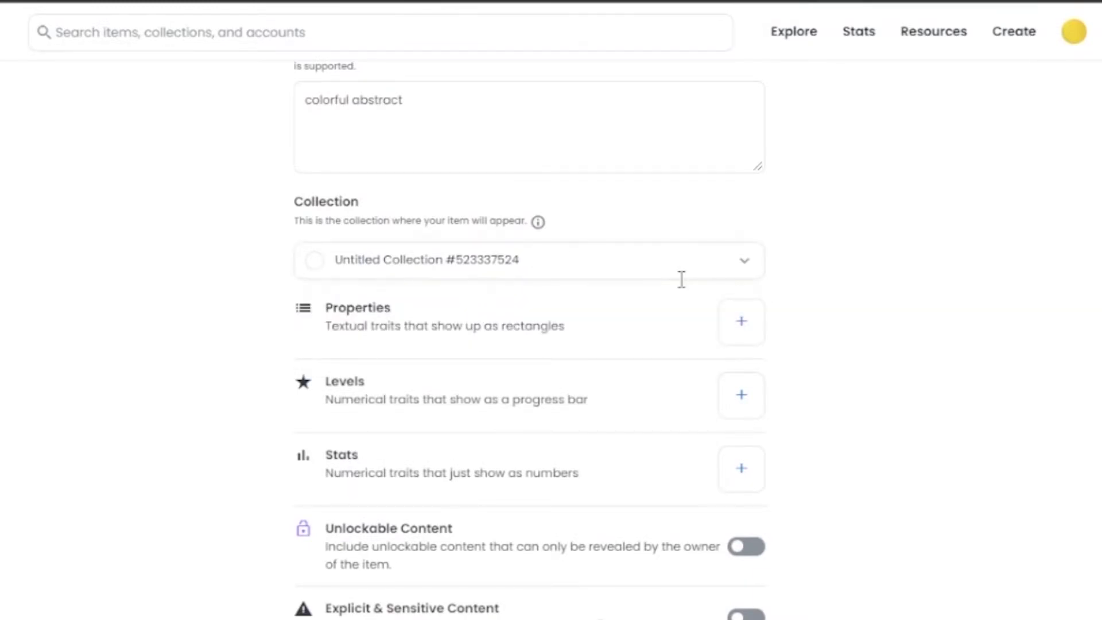
- Look at the entry fields for adding Properties and Levels to the item, closing both without adding any traits
{"action": "scroll", "coordinate": [528, 338], "scroll_direction": "down", "scroll_amount": 3}
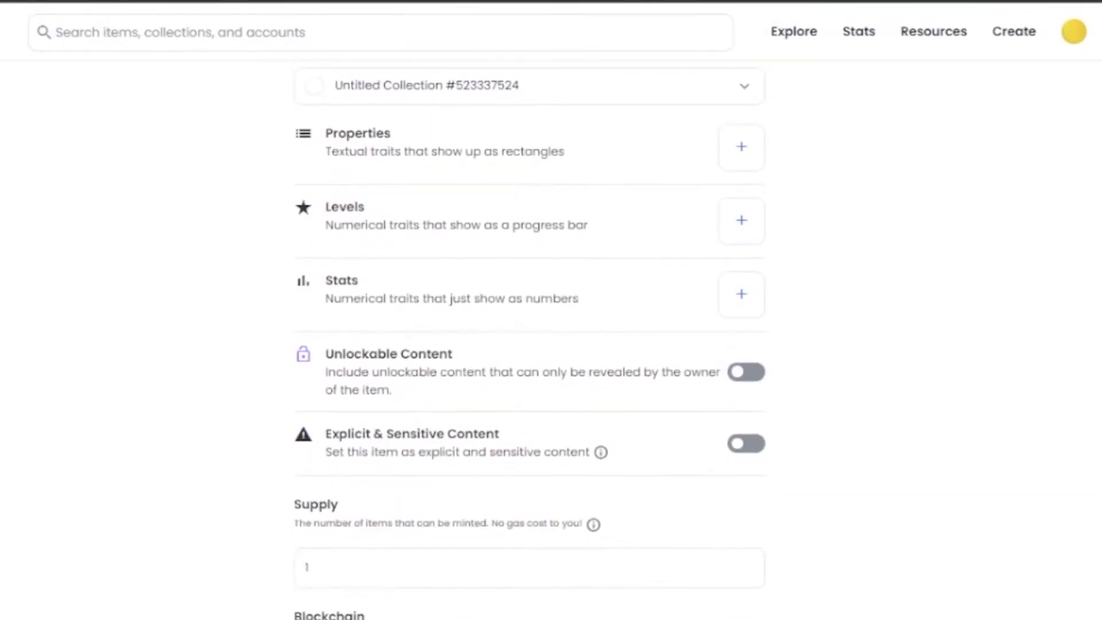
{"action": "scroll", "coordinate": [527, 338], "scroll_direction": "up", "scroll_amount": 1}
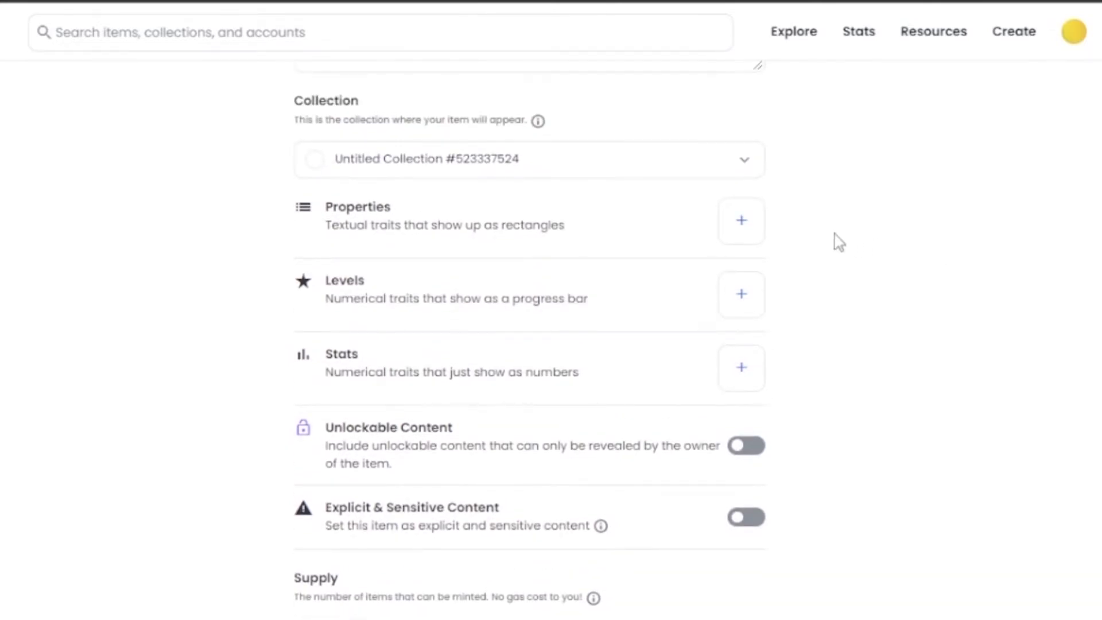
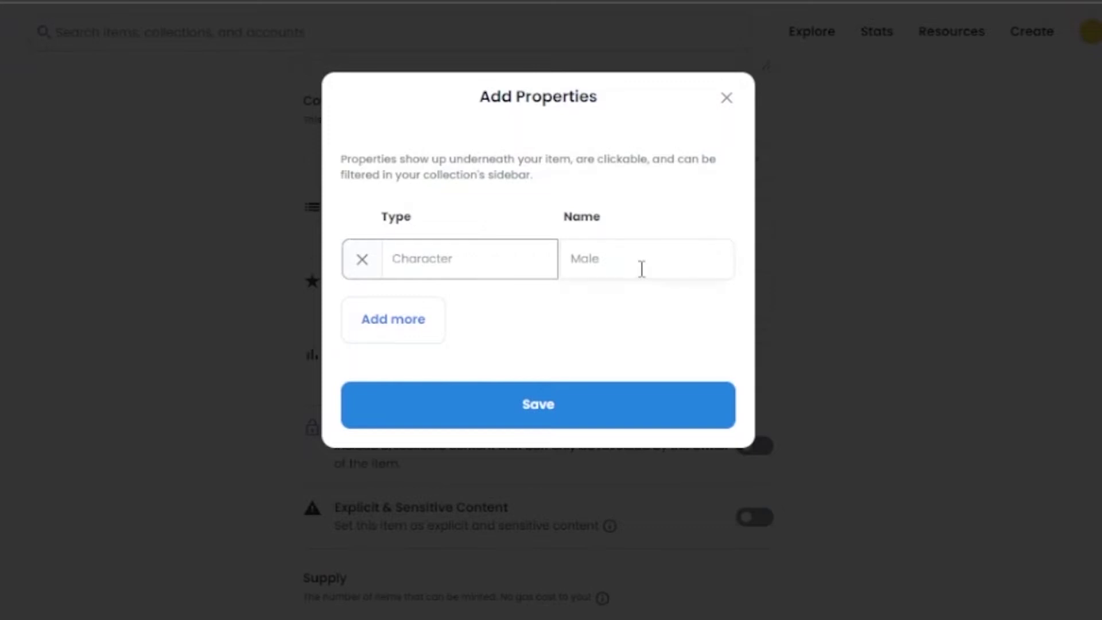
{"action": "left_click", "coordinate": [629, 271]}
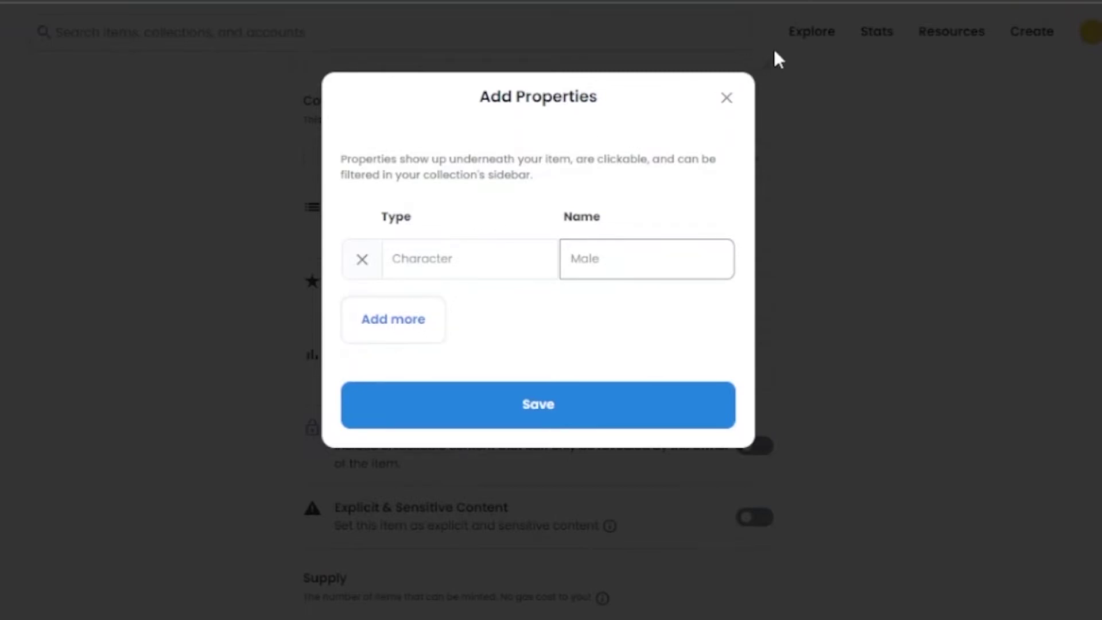
{"action": "left_click", "coordinate": [728, 99]}
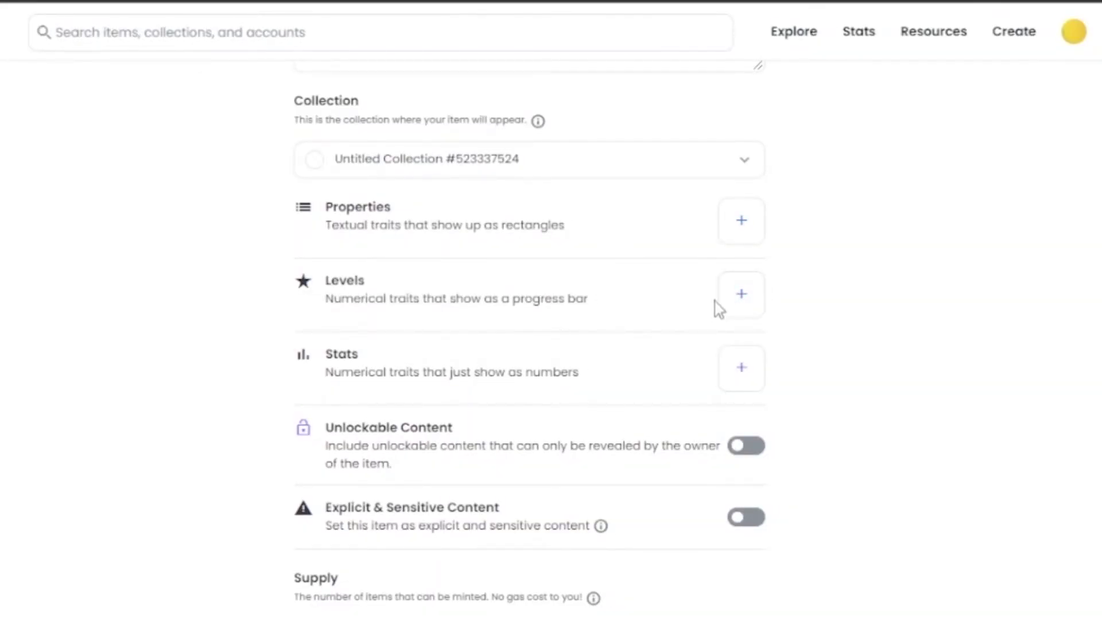
{"action": "left_click", "coordinate": [759, 308]}
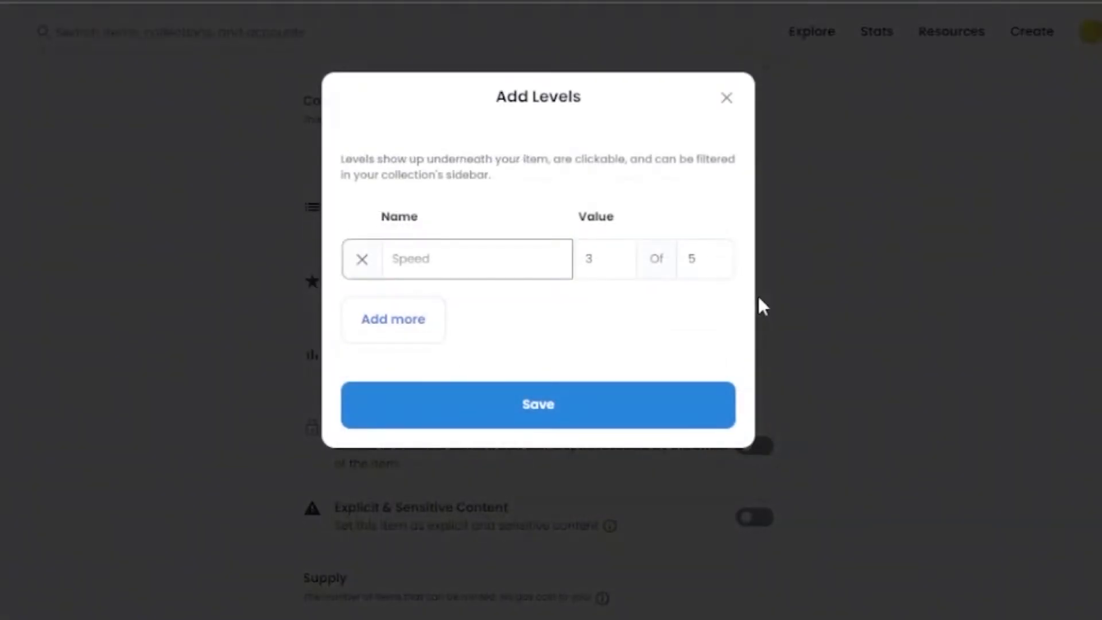
{"action": "left_click", "coordinate": [418, 273]}
{"action": "left_click", "coordinate": [727, 98]}
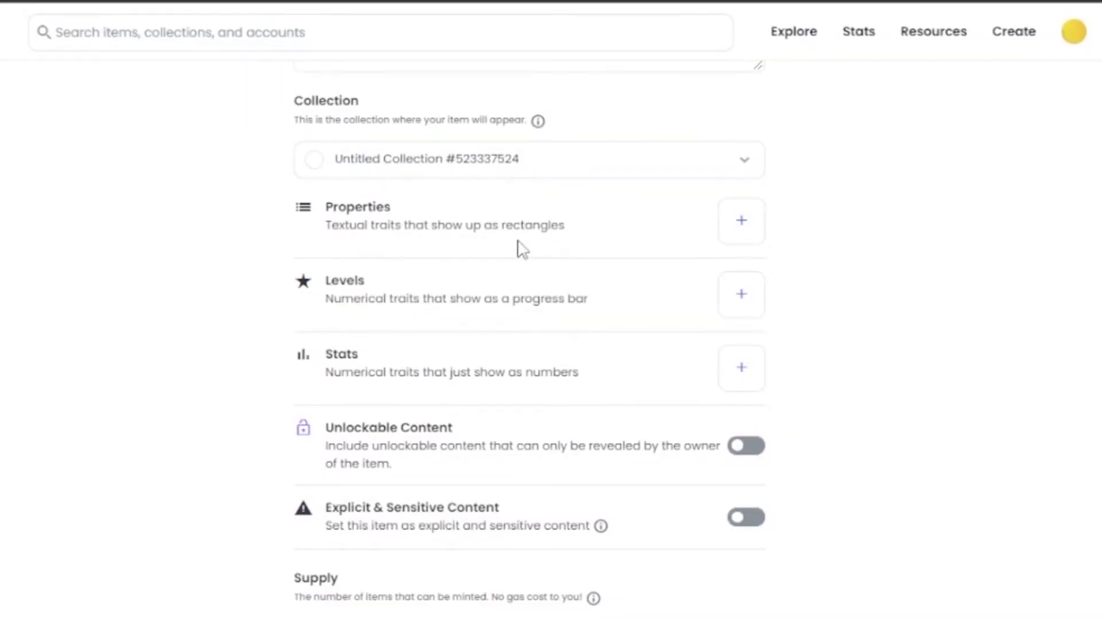
- Add a stat named "colors" with a value of 3 of 6 and save it
{"action": "left_click", "coordinate": [749, 385]}
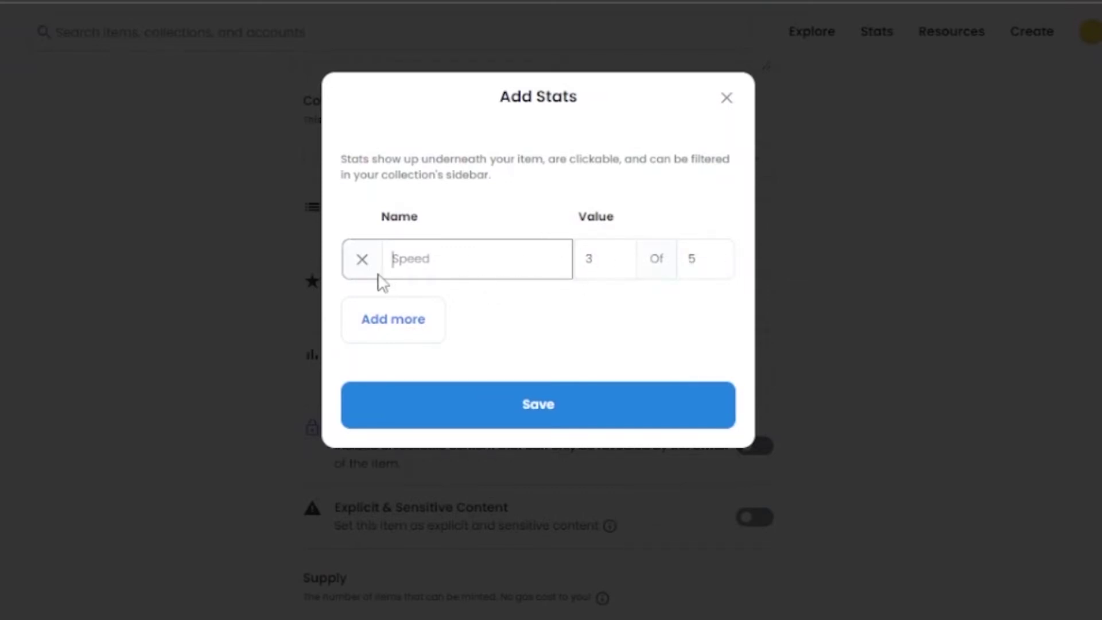
{"action": "type", "text": "colors"}
{"action": "left_click", "coordinate": [620, 259]}
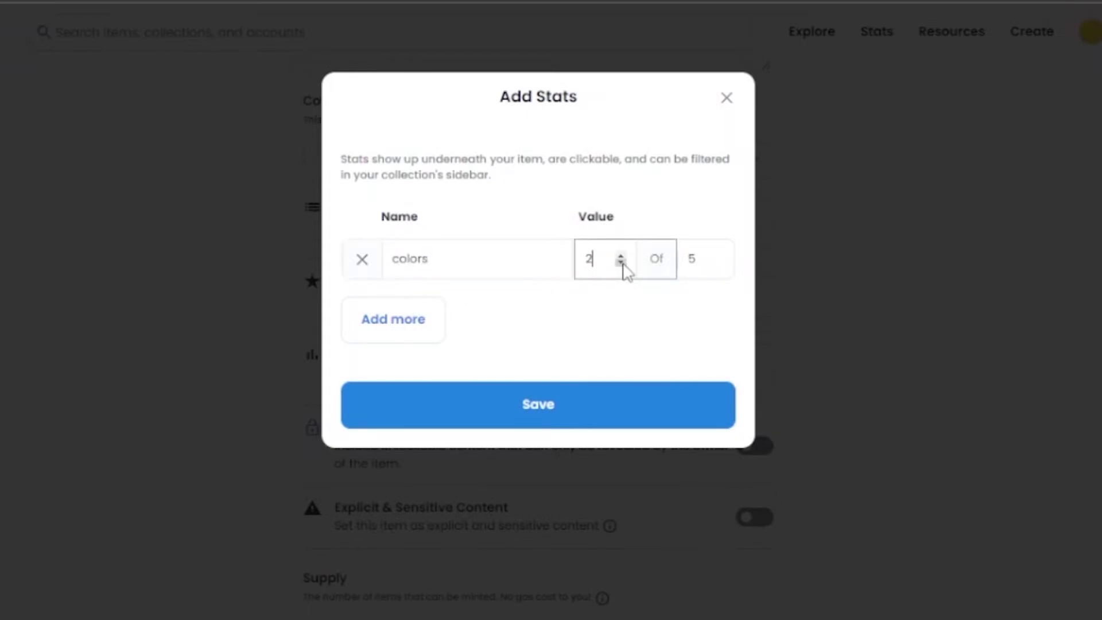
{"action": "left_click", "coordinate": [621, 256]}
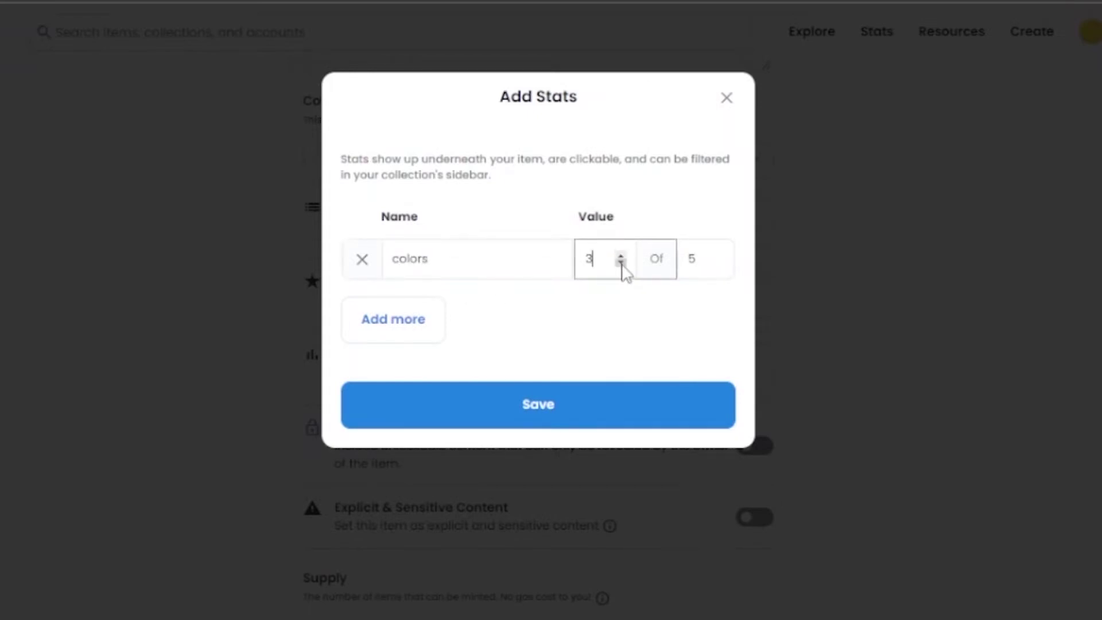
{"action": "left_click", "coordinate": [718, 256]}
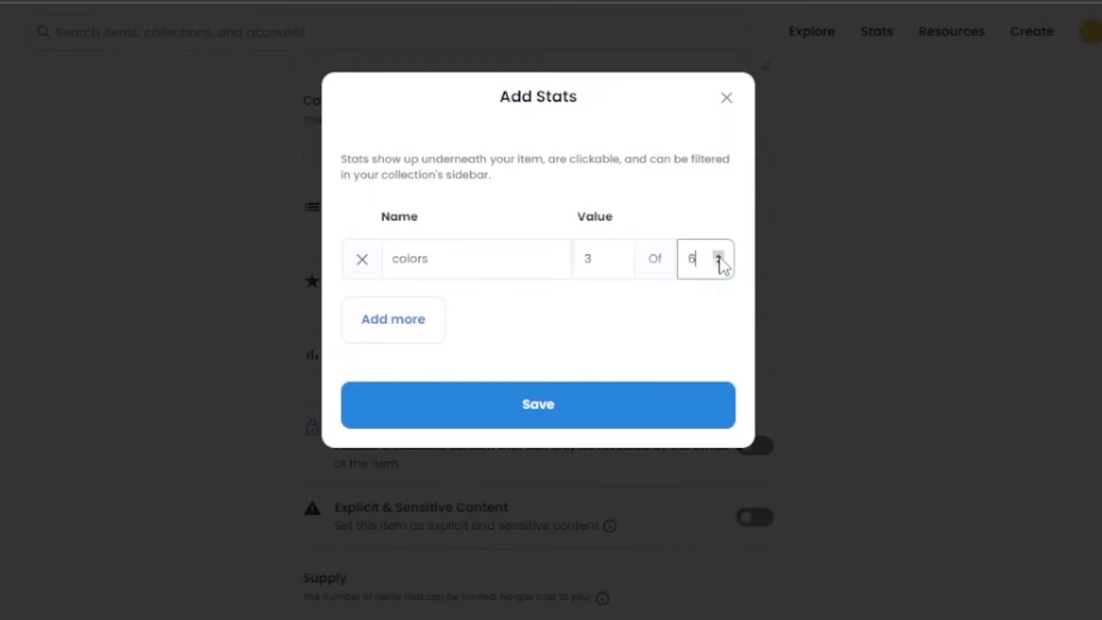
{"action": "left_click", "coordinate": [529, 405]}
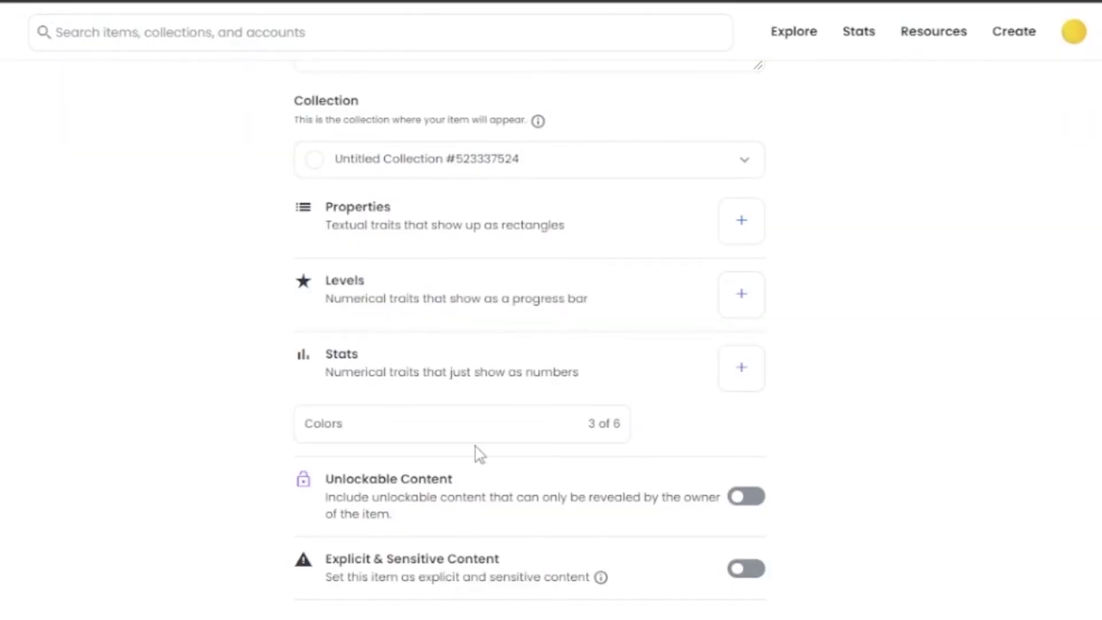
- Try out the Unlockable Content and Explicit & Sensitive Content options, switching each one on and back off
{"action": "scroll", "coordinate": [529, 341], "scroll_direction": "down", "scroll_amount": 3}
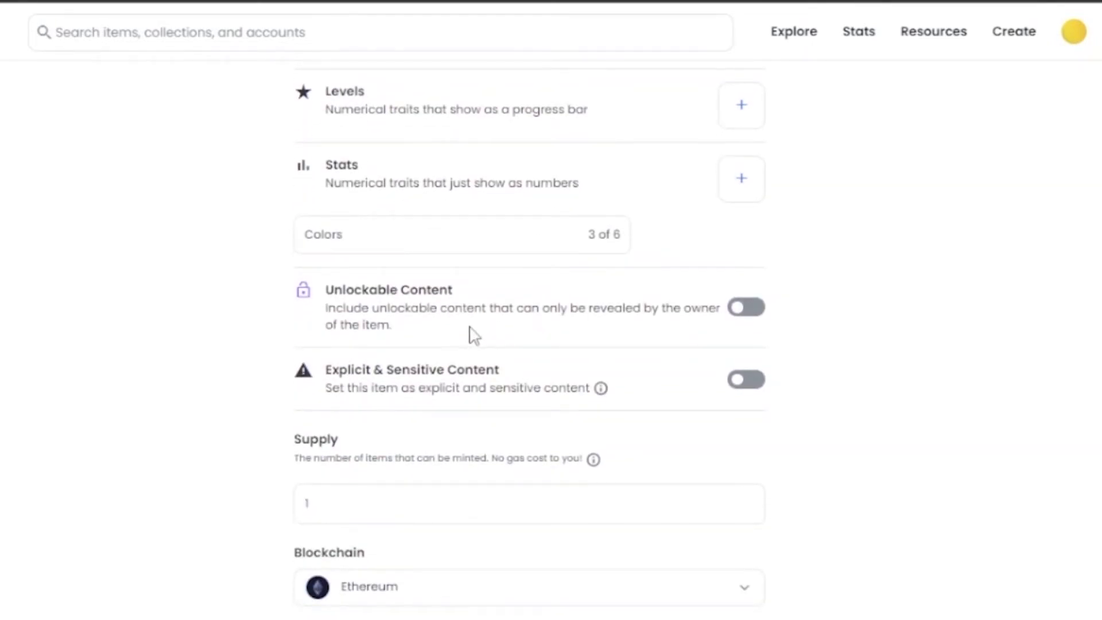
{"action": "left_click", "coordinate": [747, 310]}
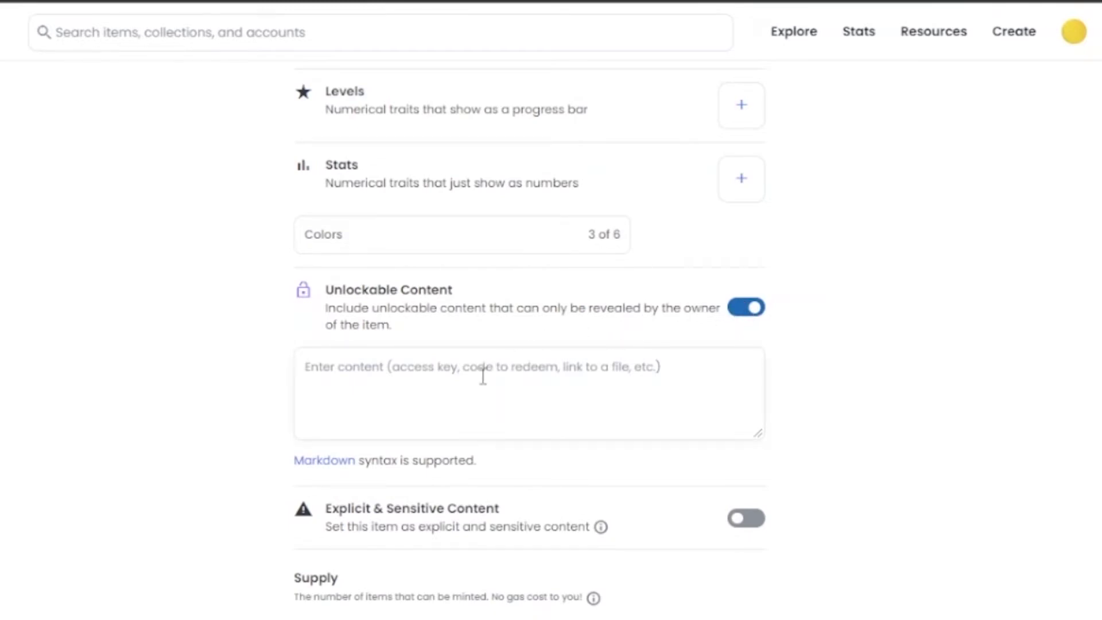
{"action": "left_click", "coordinate": [755, 310]}
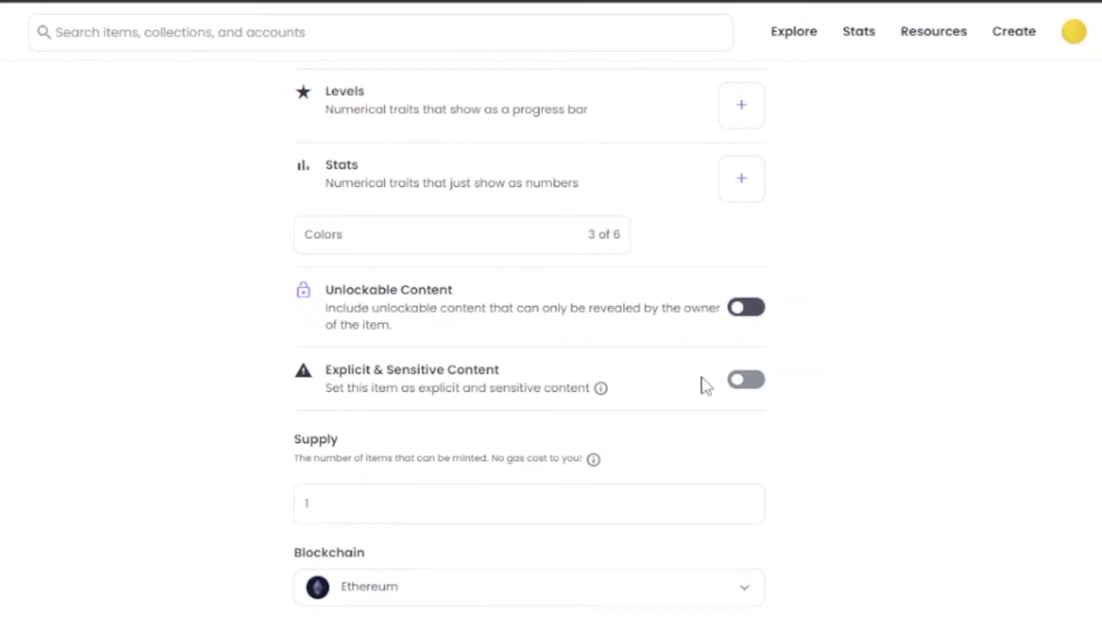
{"action": "left_click", "coordinate": [744, 386]}
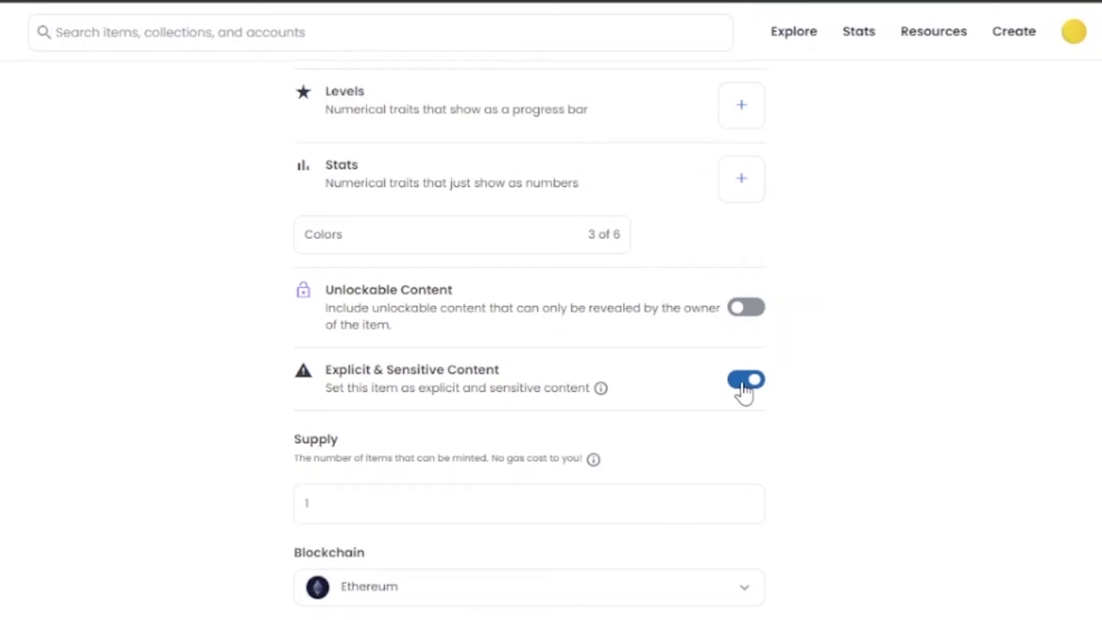
{"action": "left_click", "coordinate": [742, 383]}
{"action": "scroll", "coordinate": [529, 339], "scroll_direction": "down", "scroll_amount": 1}
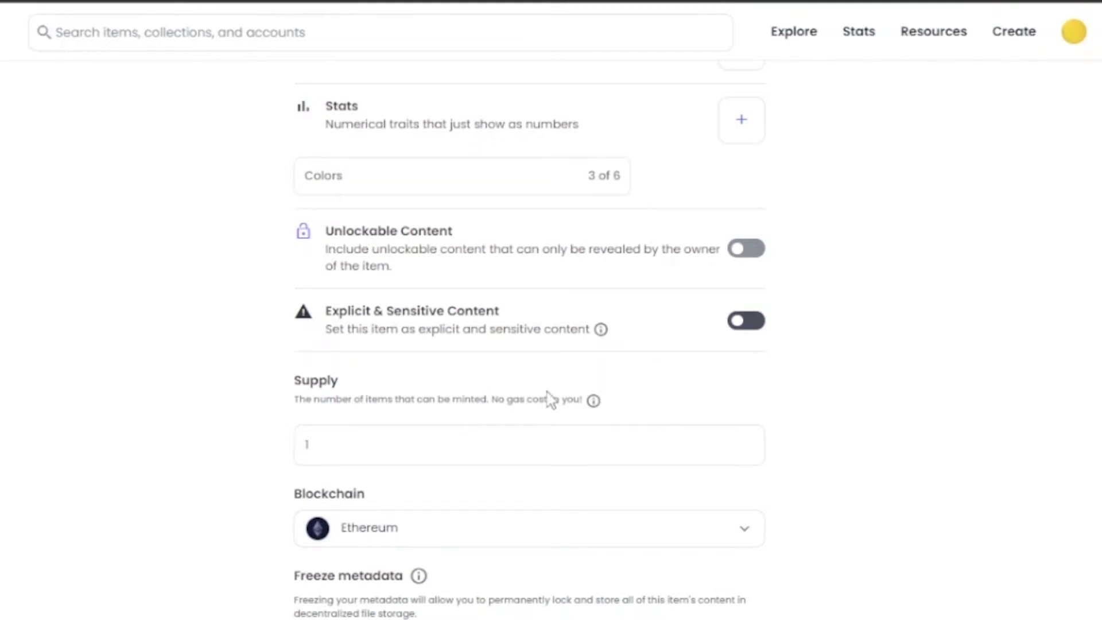
- Try out a different number in the item's Supply setting and set it back to 1
{"action": "left_click", "coordinate": [412, 453]}
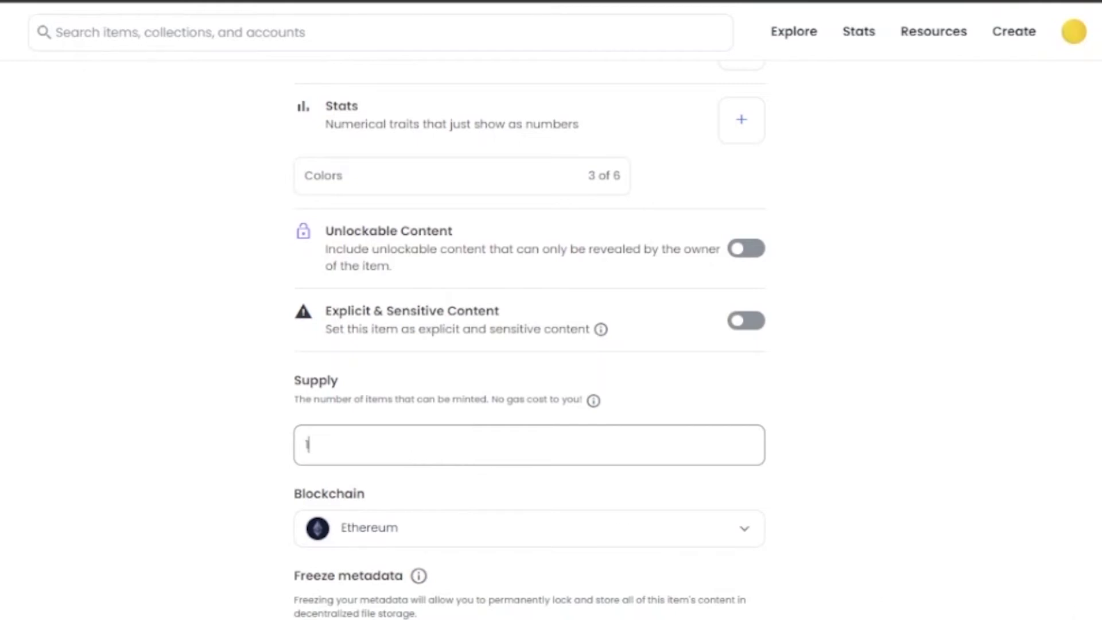
{"action": "scroll", "coordinate": [529, 340], "scroll_direction": "down", "scroll_amount": 2}
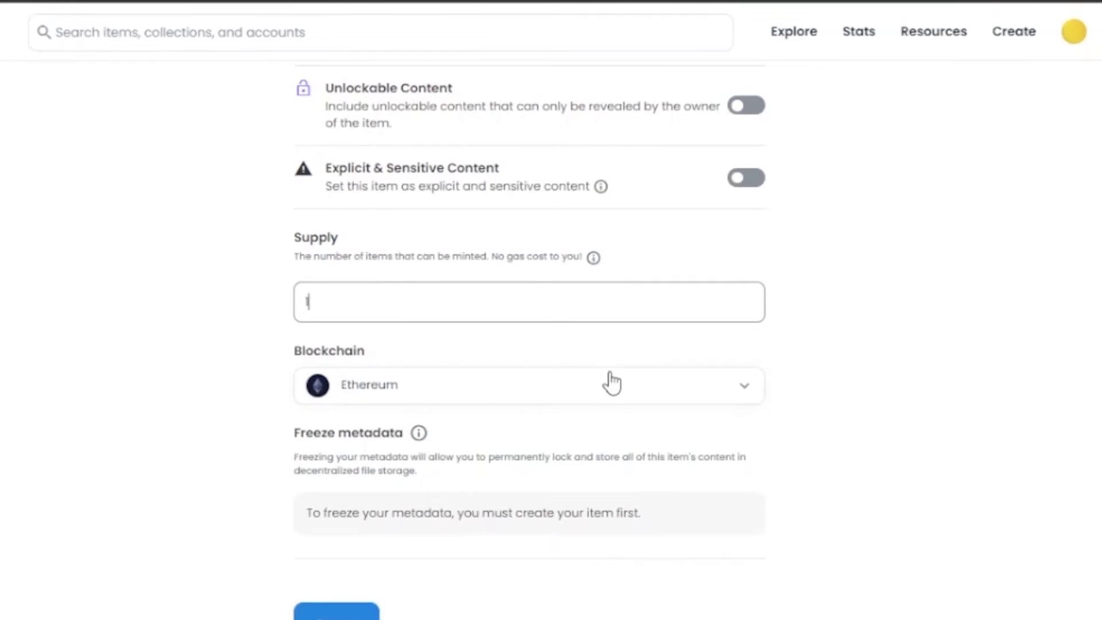
{"action": "key", "text": "BackSpace"}
{"action": "type", "text": "4"}
{"action": "key", "text": "BackSpace"}
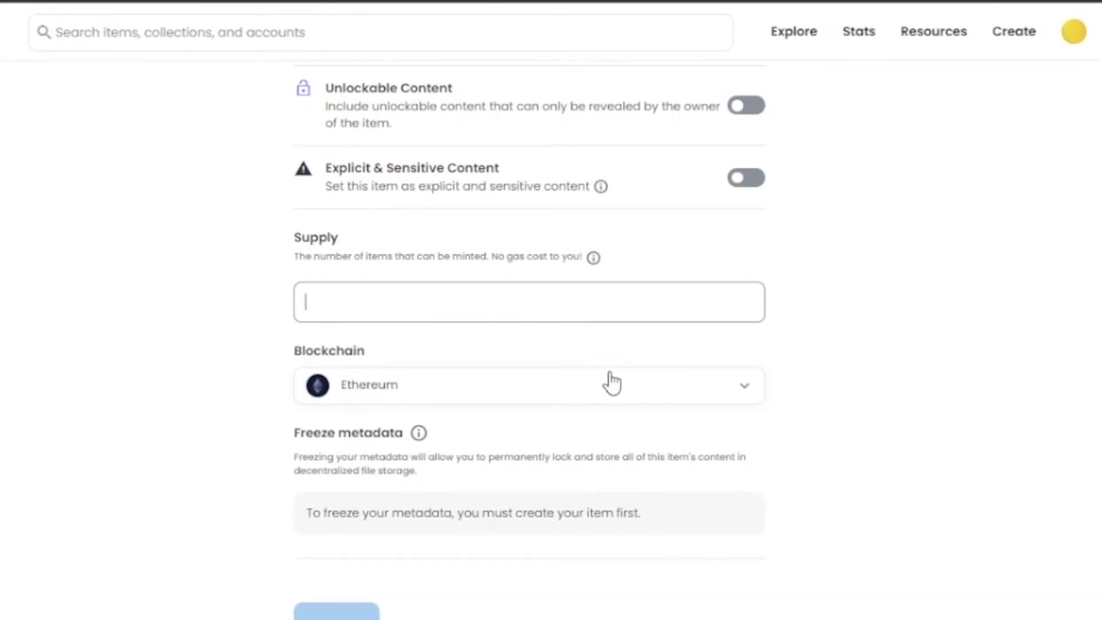
{"action": "type", "text": "1"}
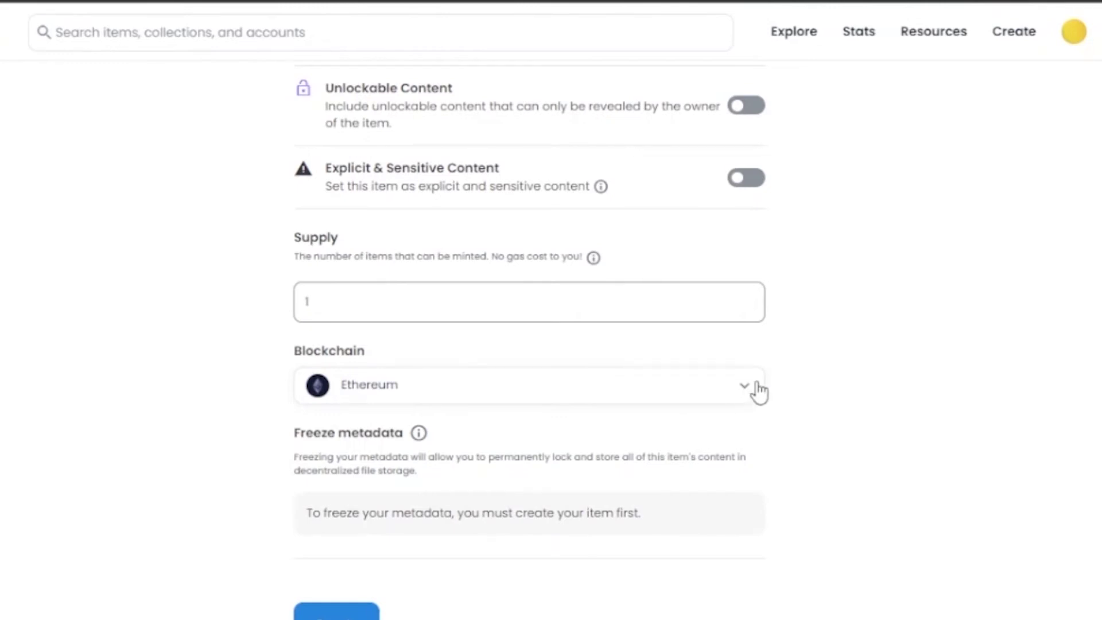
- Look through the available blockchain options for the item and close the list without choosing another one
{"action": "left_click", "coordinate": [751, 391]}
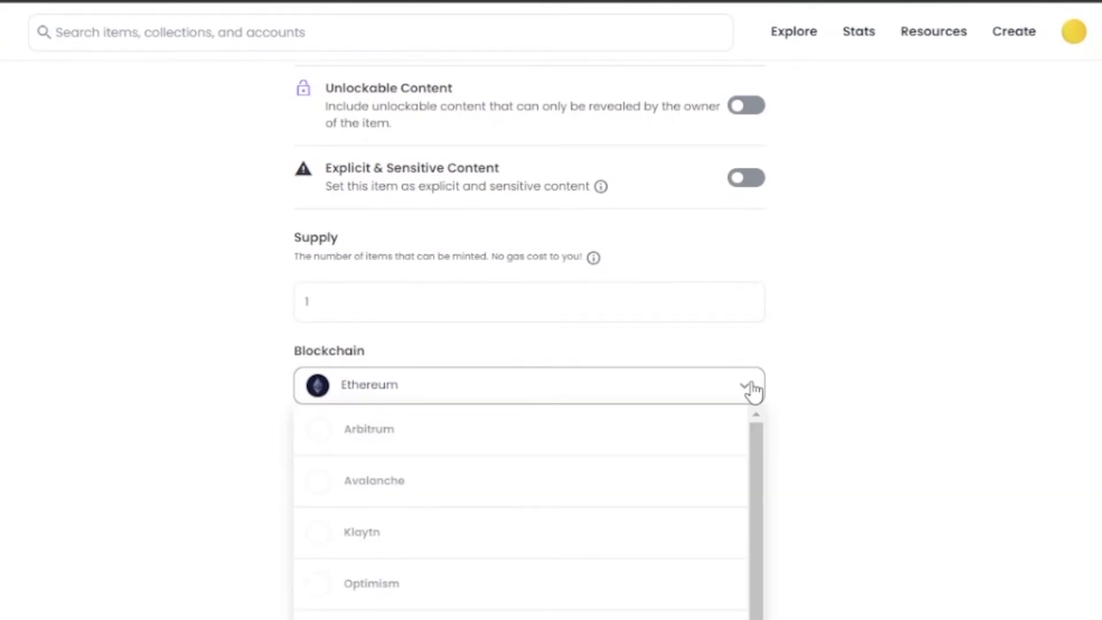
{"action": "scroll", "coordinate": [757, 449], "scroll_direction": "down", "scroll_amount": 1}
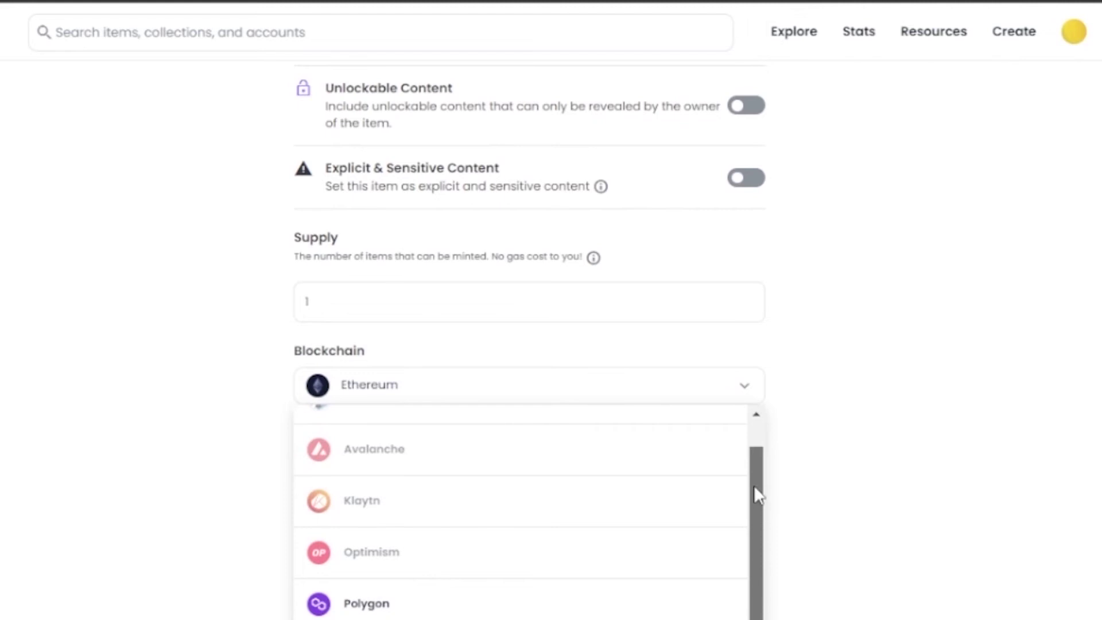
{"action": "scroll", "coordinate": [755, 492], "scroll_direction": "up", "scroll_amount": 1}
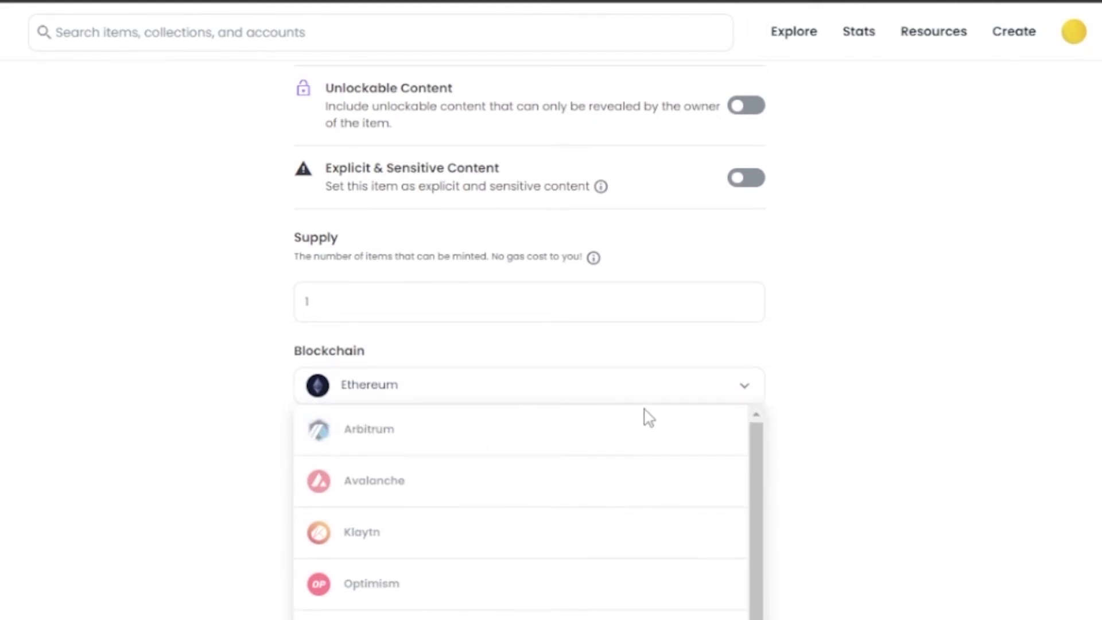
{"action": "left_click", "coordinate": [749, 393]}
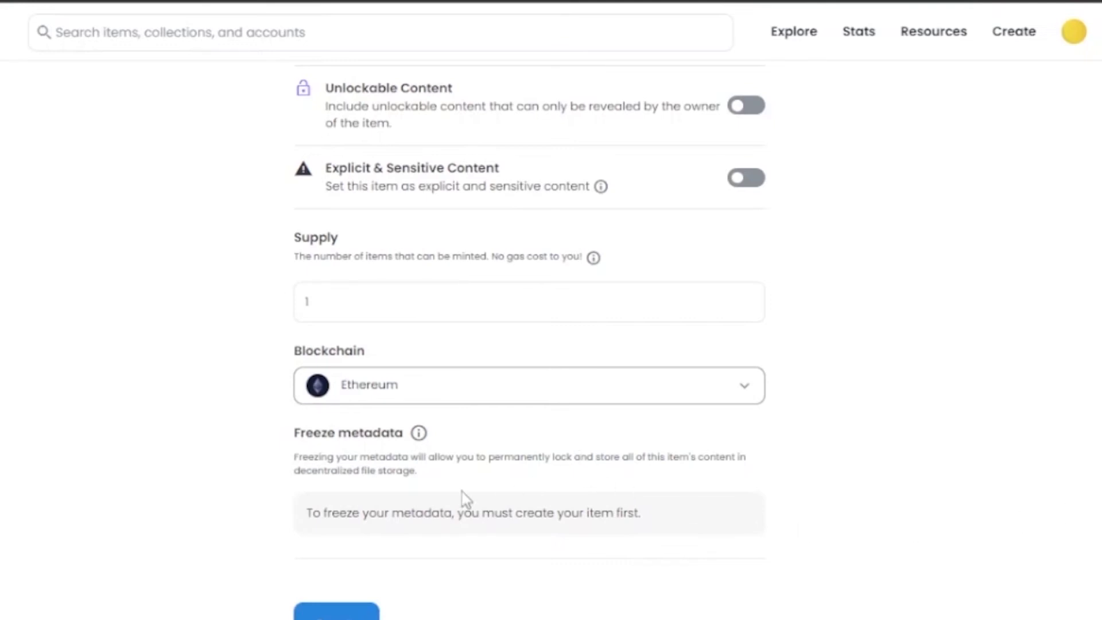
- Create the item, passing the human verification check, and look over its new item page
{"action": "left_click", "coordinate": [337, 612]}
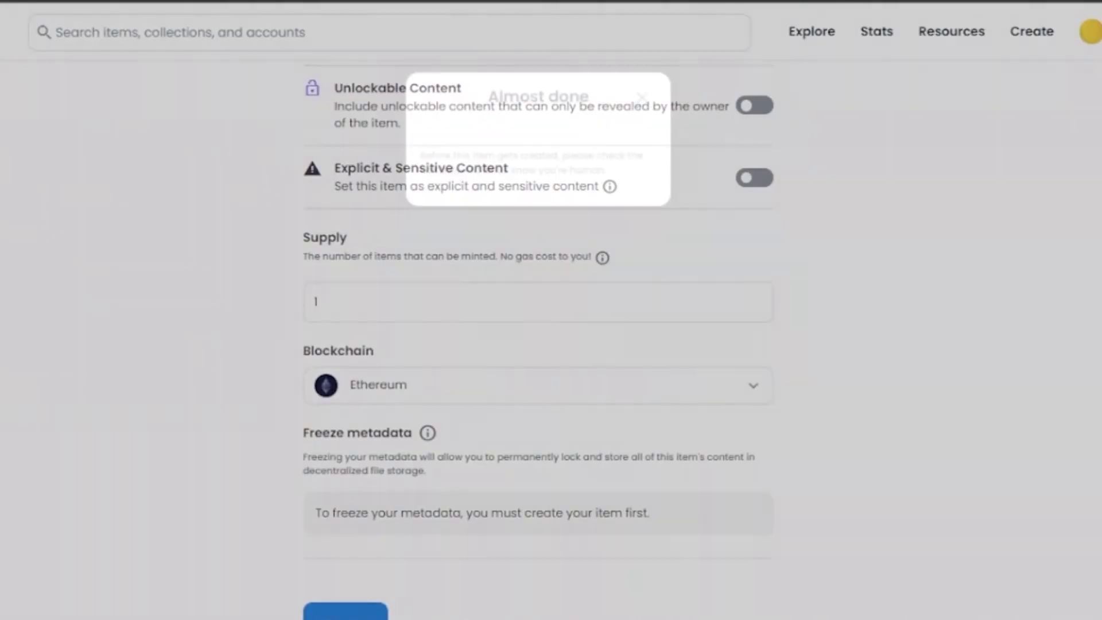
{"action": "left_click", "coordinate": [439, 216]}
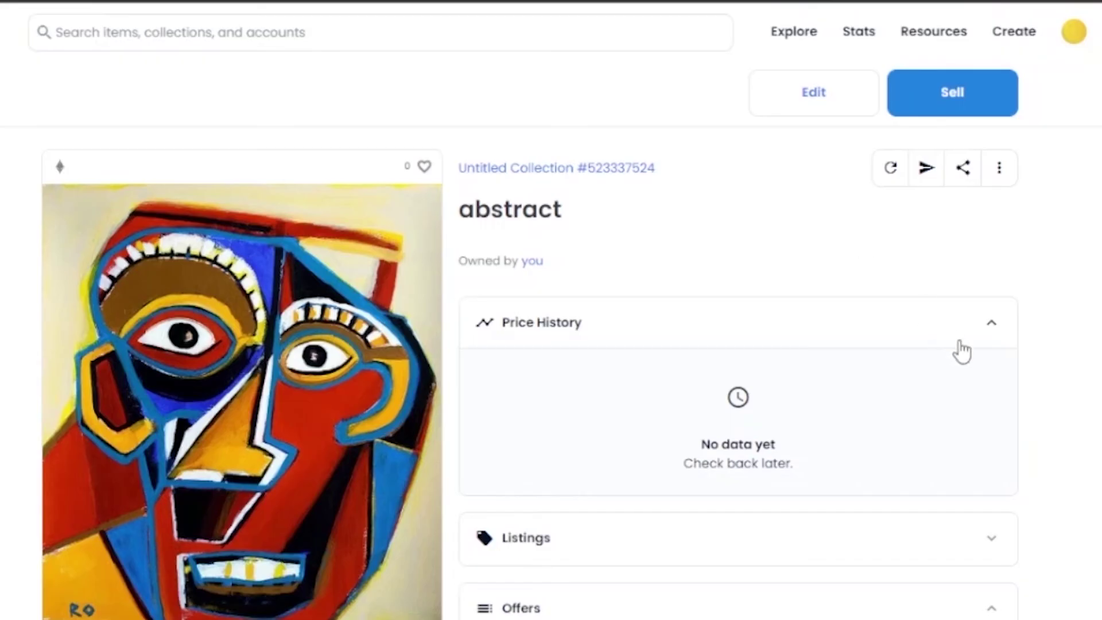
{"action": "scroll", "coordinate": [545, 367], "scroll_direction": "down", "scroll_amount": 4}
{"action": "left_click_drag", "start_coordinate": [1093, 233], "coordinate": [1093, 161]}
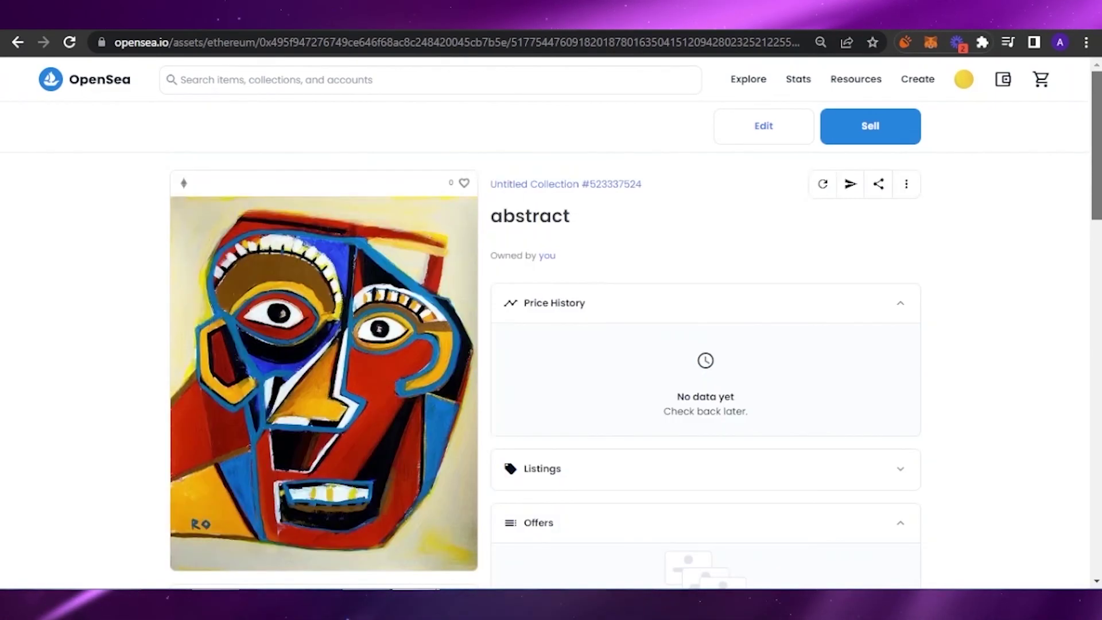
- Start a fixed-price sale listing for the abstract item and set its price to 0.02 ETH
{"action": "left_click", "coordinate": [870, 126]}
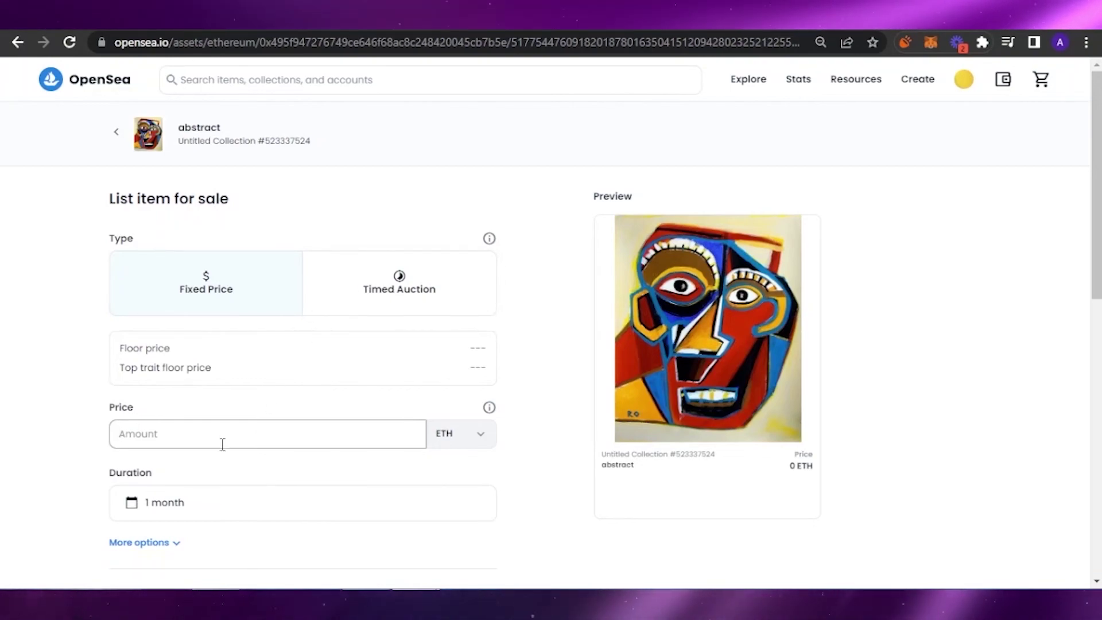
{"action": "type", "text": "0"}
{"action": "left_click", "coordinate": [228, 468]}
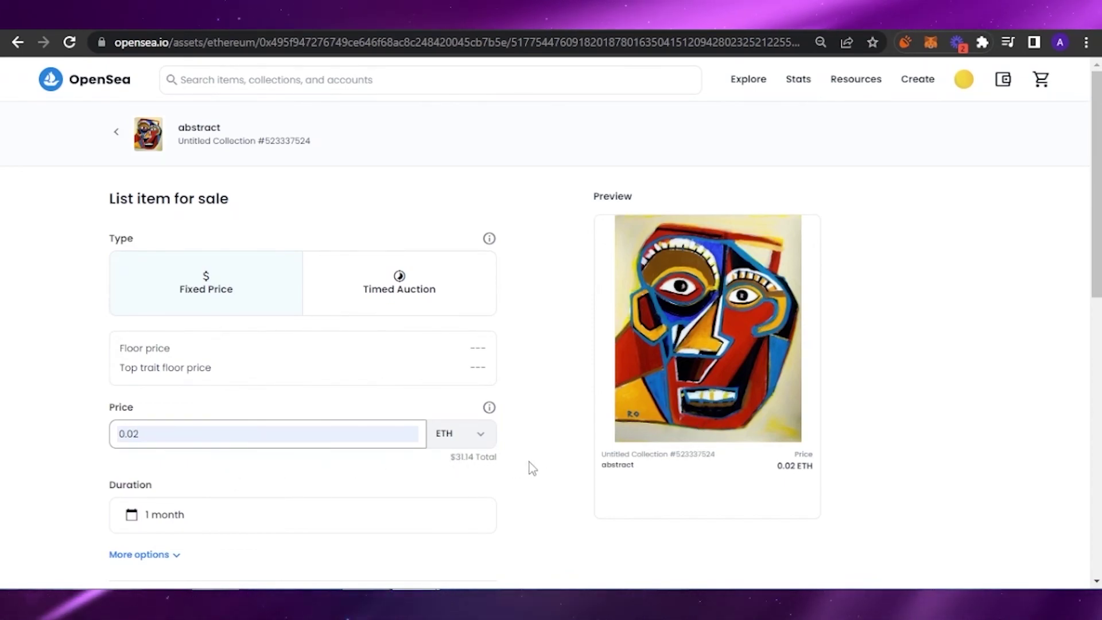
- Complete the sale listing with its 1 month duration and view the listed item's page
{"action": "scroll", "coordinate": [1097, 259], "scroll_direction": "down", "scroll_amount": 3}
{"action": "scroll", "coordinate": [1096, 258], "scroll_direction": "down", "scroll_amount": 1}
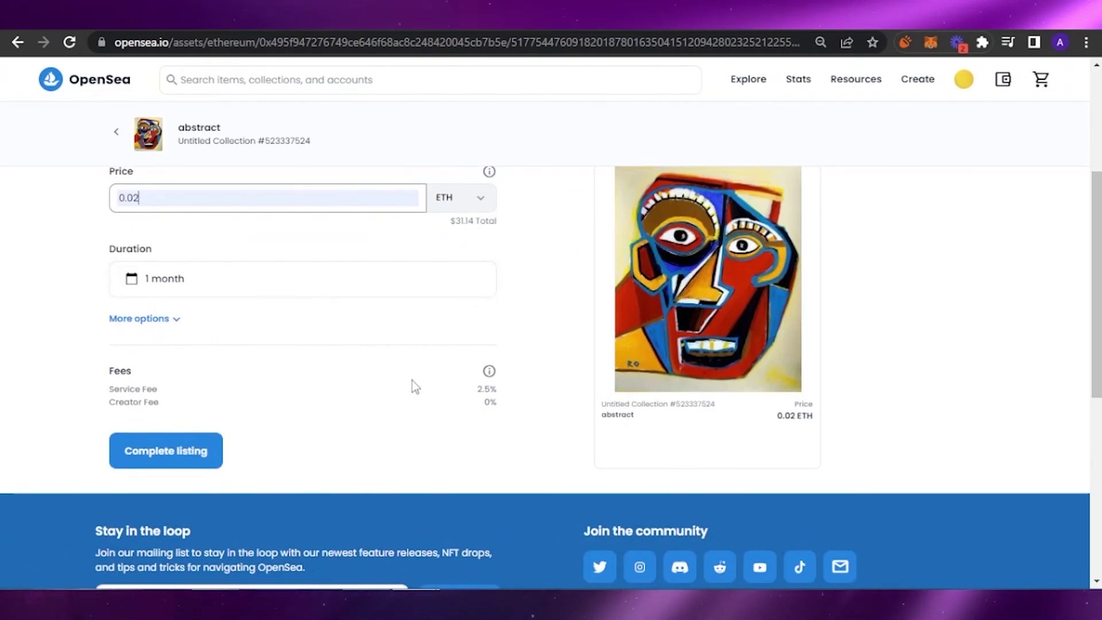
{"action": "left_click", "coordinate": [202, 453]}
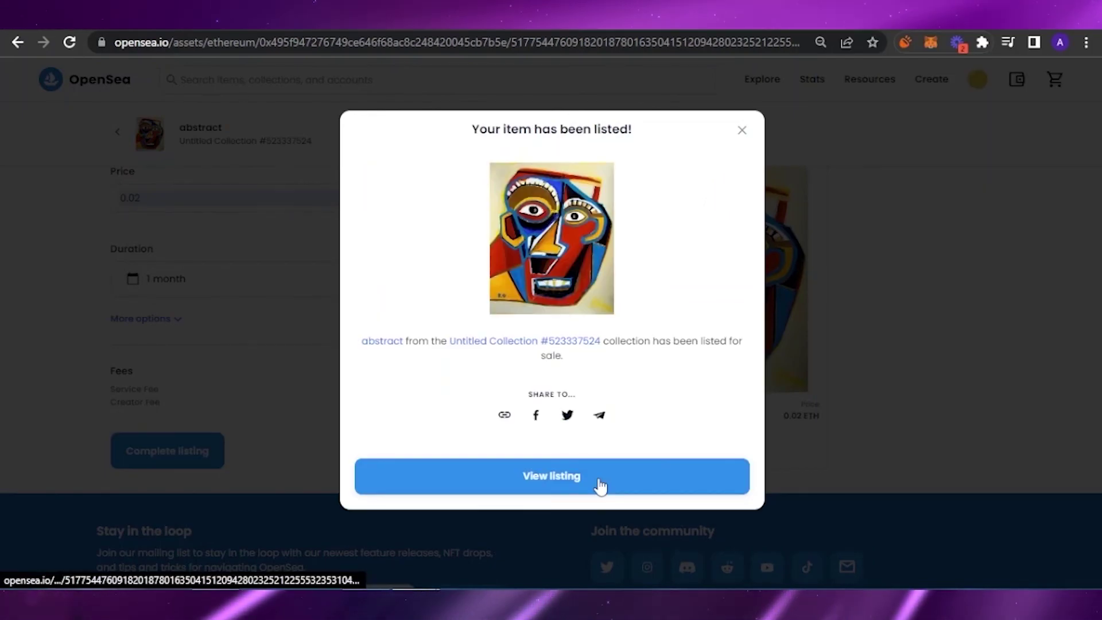
{"action": "left_click", "coordinate": [599, 486]}
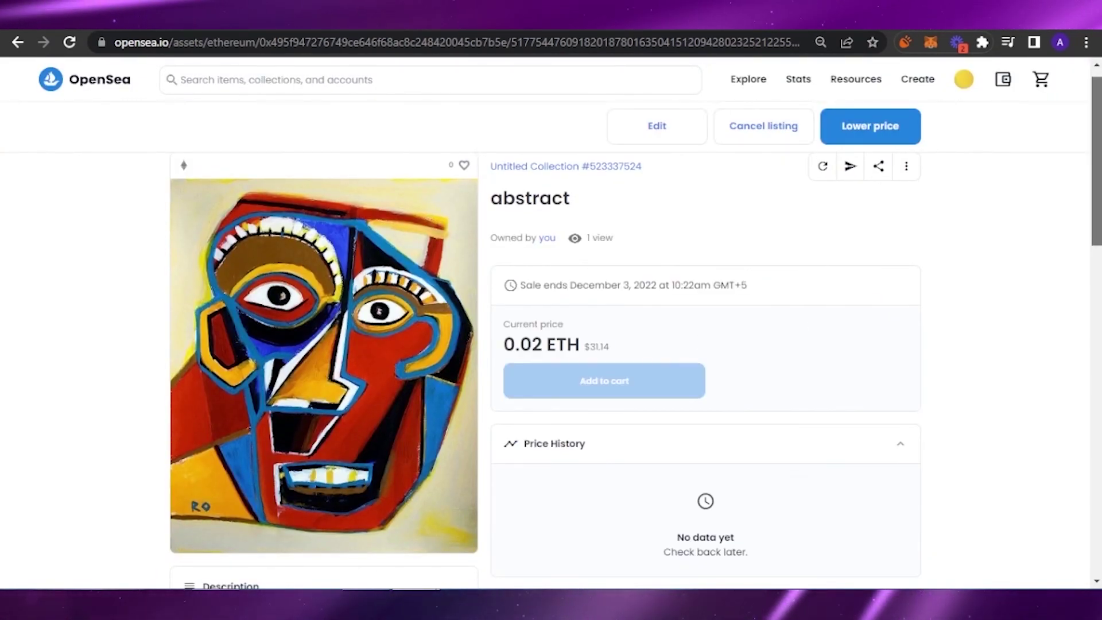
{"action": "scroll", "coordinate": [614, 324], "scroll_direction": "down", "scroll_amount": 1}
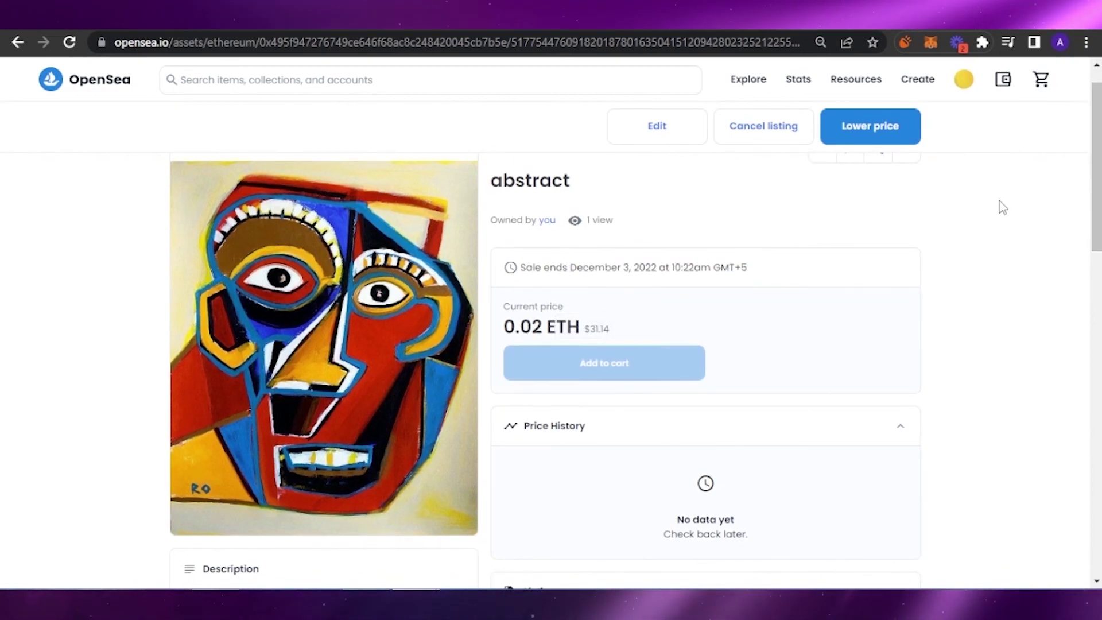
{"action": "mouse_move", "coordinate": [1095, 181]}
{"action": "left_mouse_down"}
{"action": "mouse_move", "coordinate": [1093, 307]}
{"action": "mouse_move", "coordinate": [1077, 249]}
{"action": "mouse_move", "coordinate": [1092, 444]}
{"action": "mouse_move", "coordinate": [1095, 176]}
{"action": "left_mouse_up"}
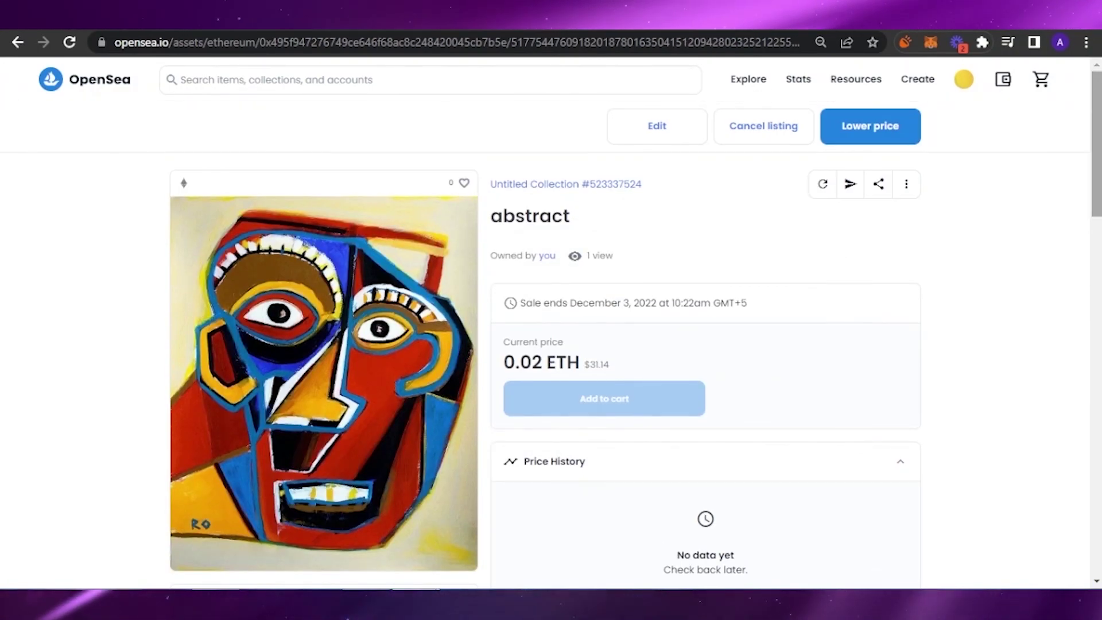